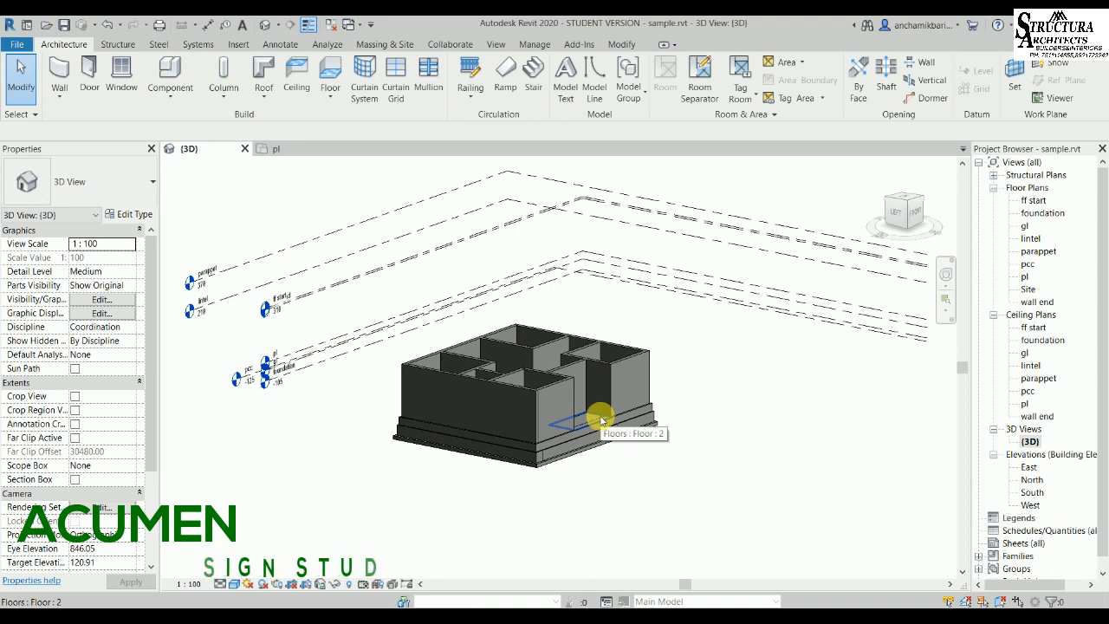
Open the pl floor plan and start loading a family file for a new door.
shift+middle_drag(613, 413, 935, 426)
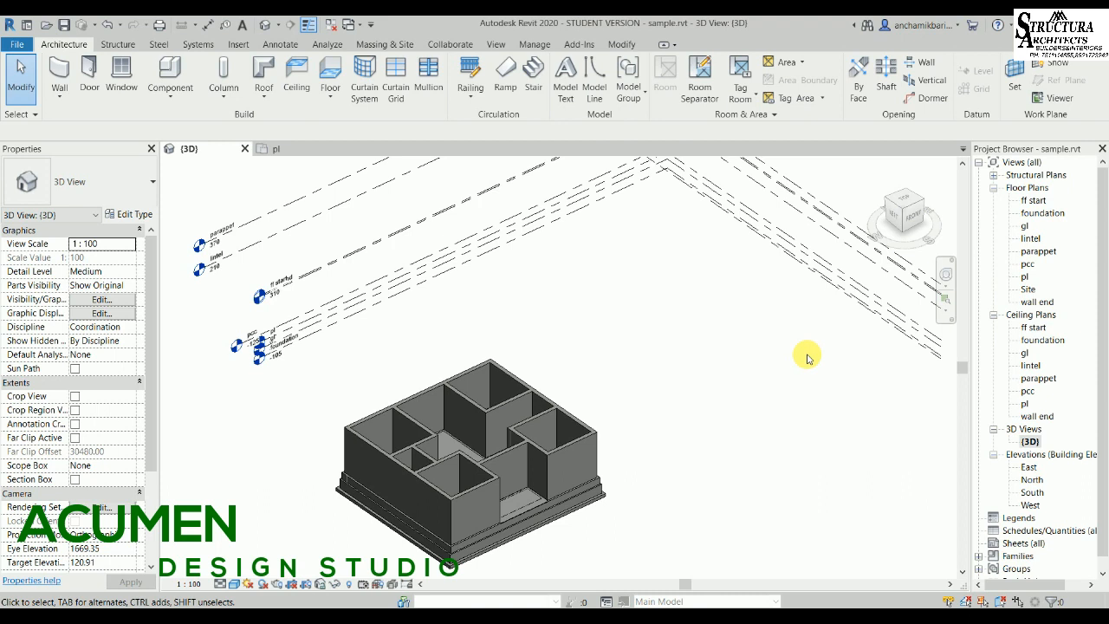
double_click(1025, 277)
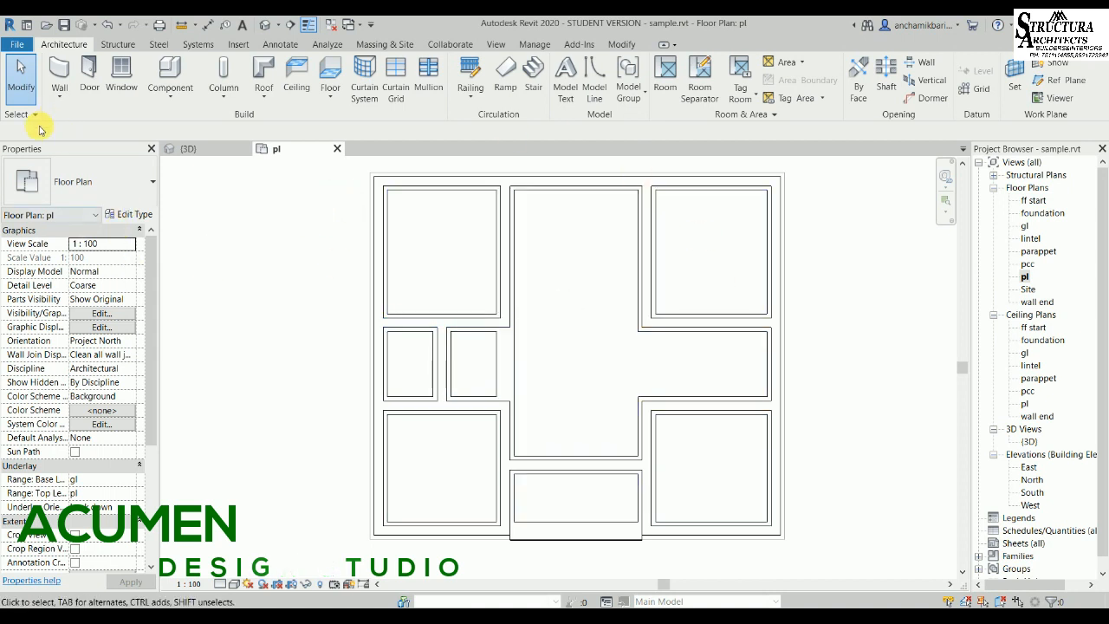
click(91, 76)
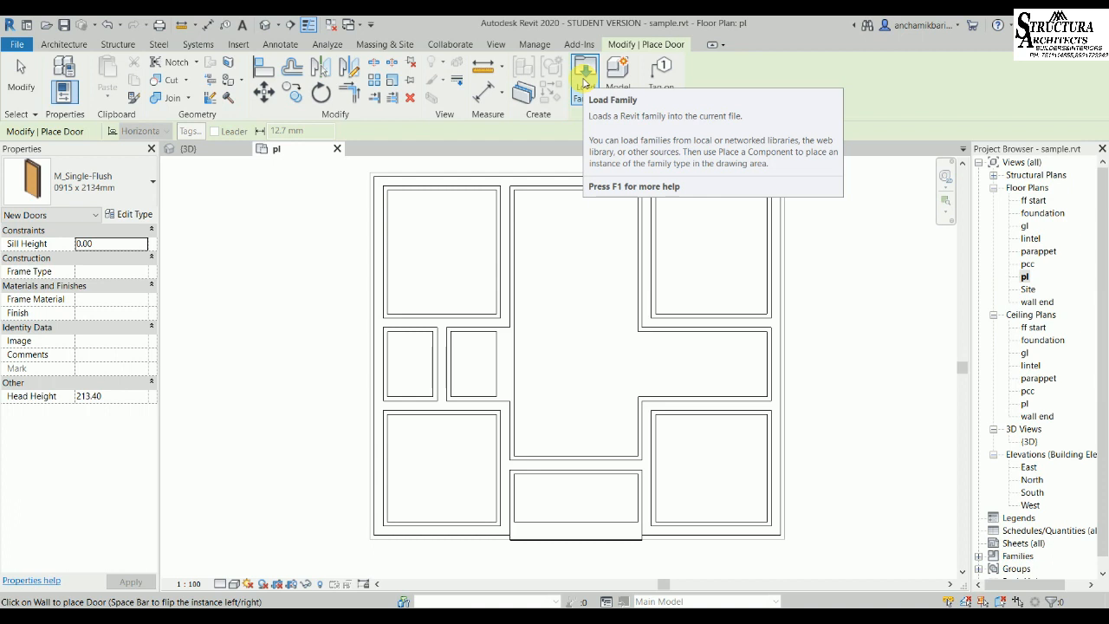
click(573, 92)
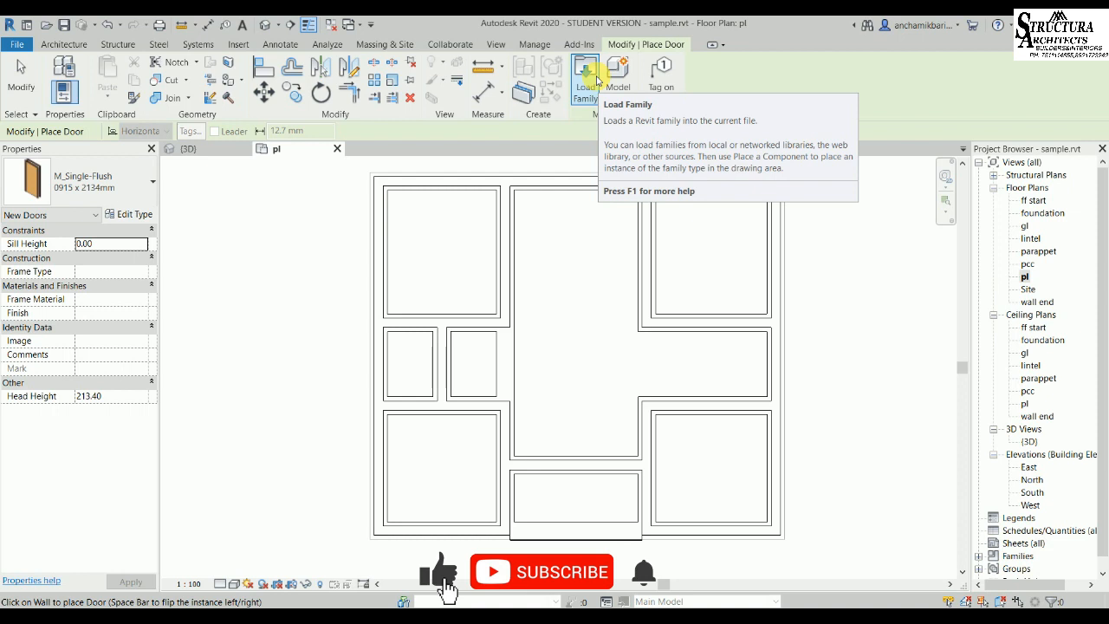
click(588, 76)
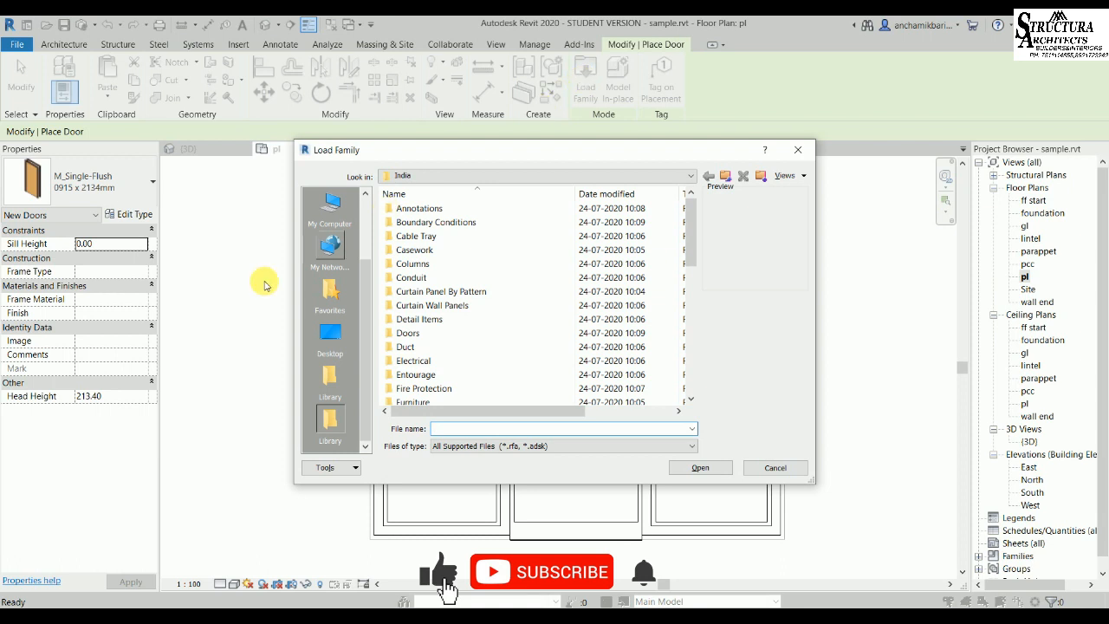
Examine the family files in the costford folder on drive D: and preview several of them for a suitable door.
click(327, 209)
double_click(438, 355)
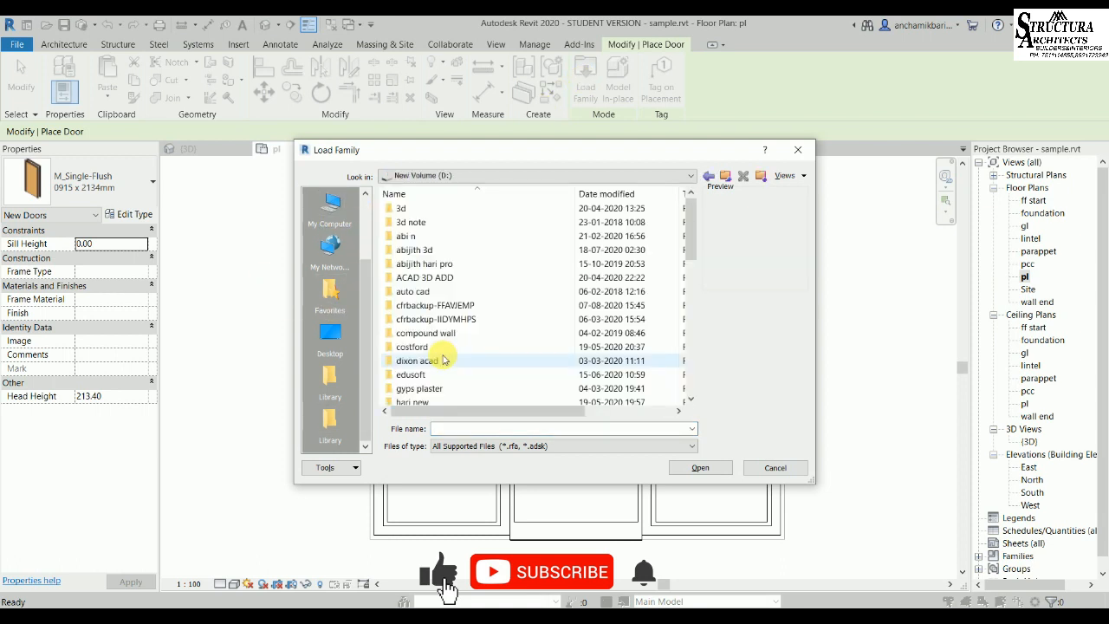
double_click(416, 347)
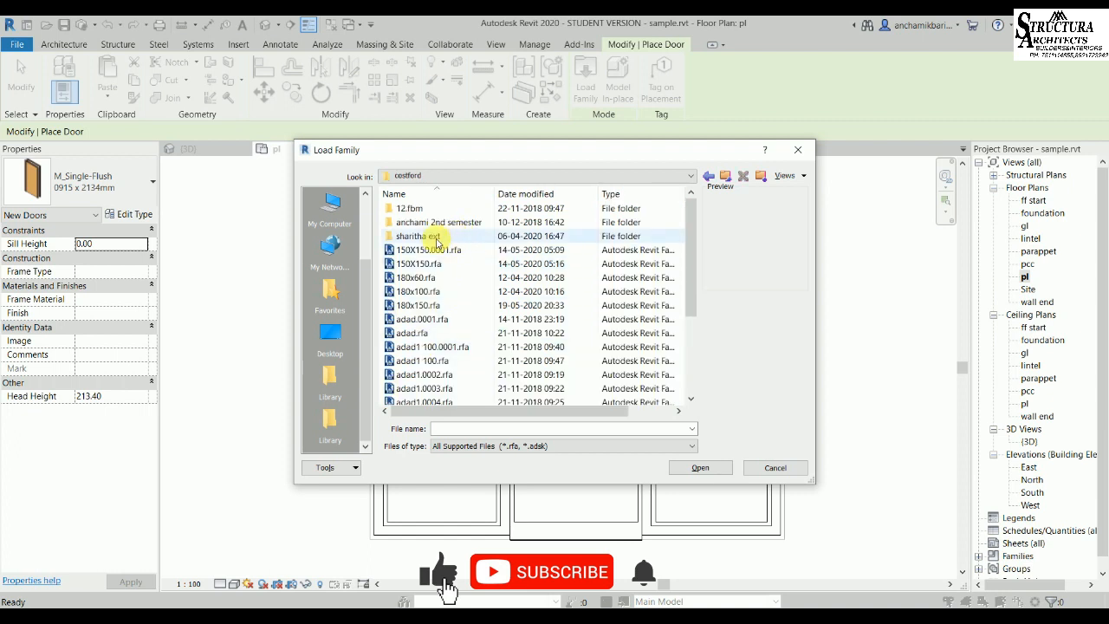
scroll(420, 313, down, 4)
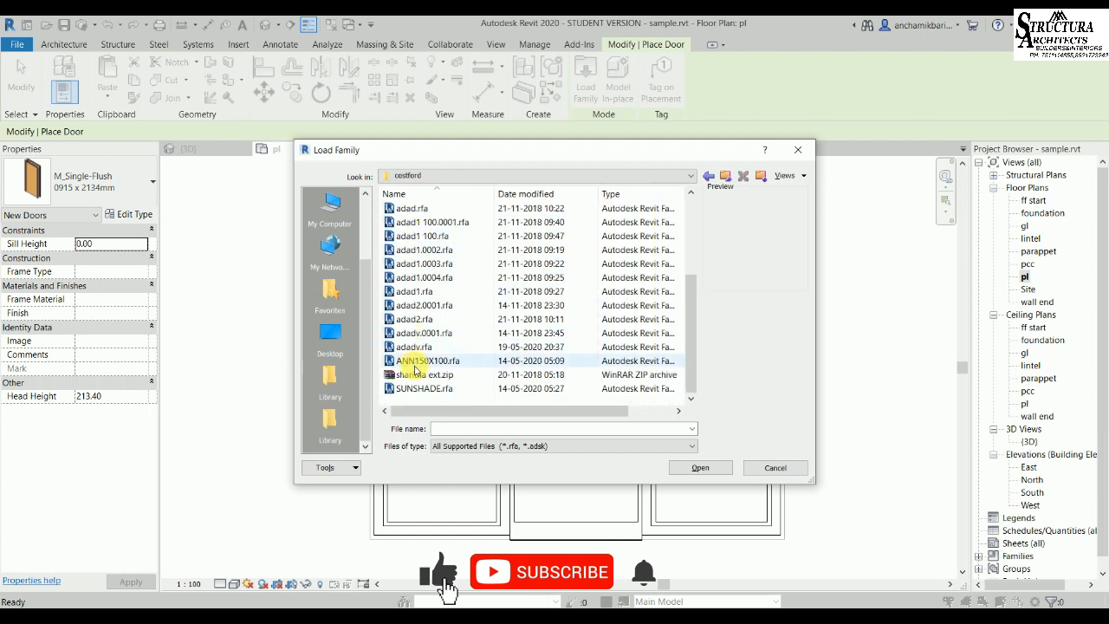
scroll(407, 328, up, 3)
scroll(407, 322, up, 1)
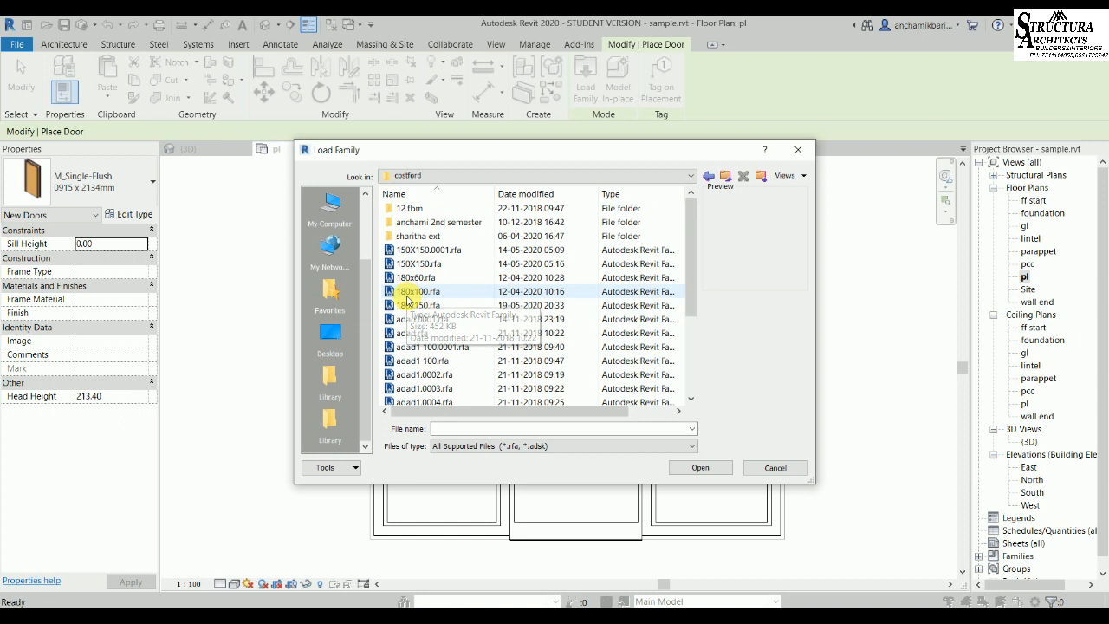
scroll(411, 320, down, 3)
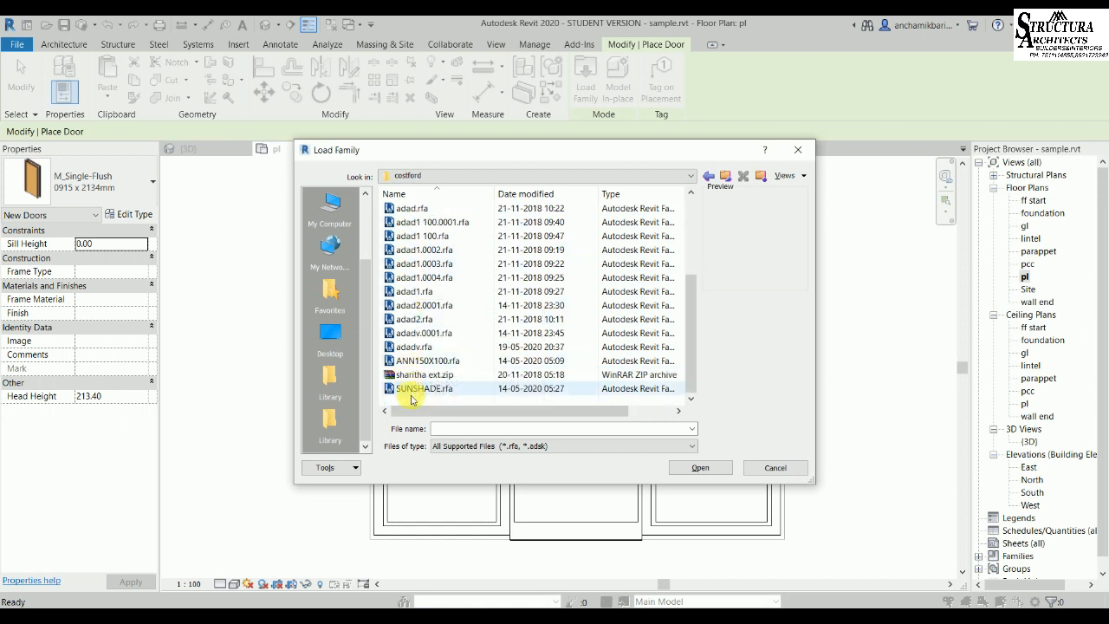
click(413, 347)
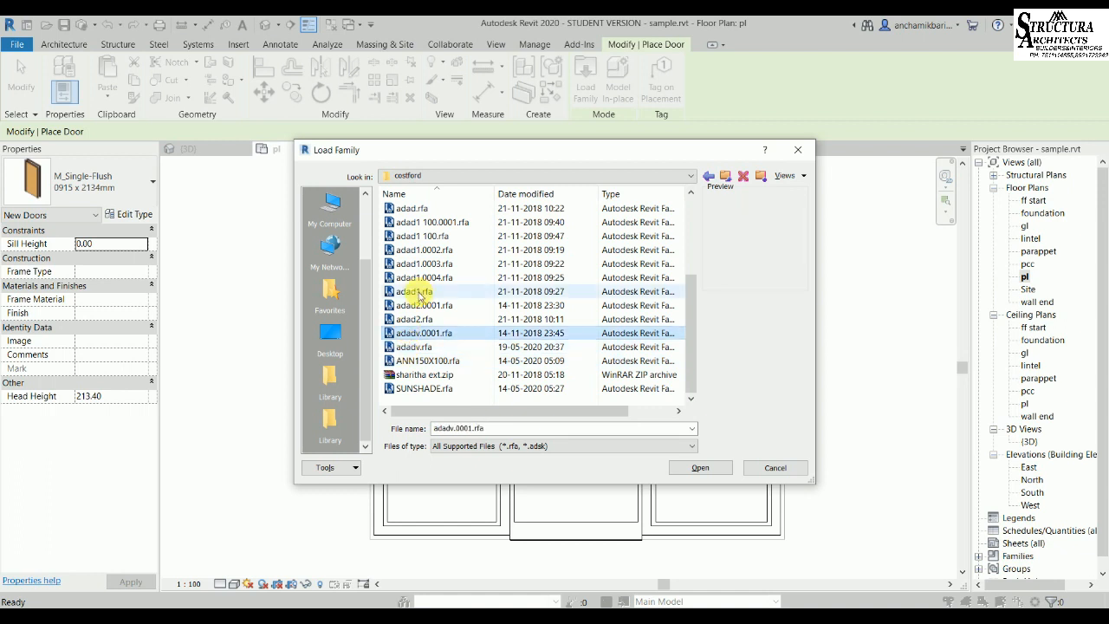
click(407, 221)
scroll(408, 222, up, 2)
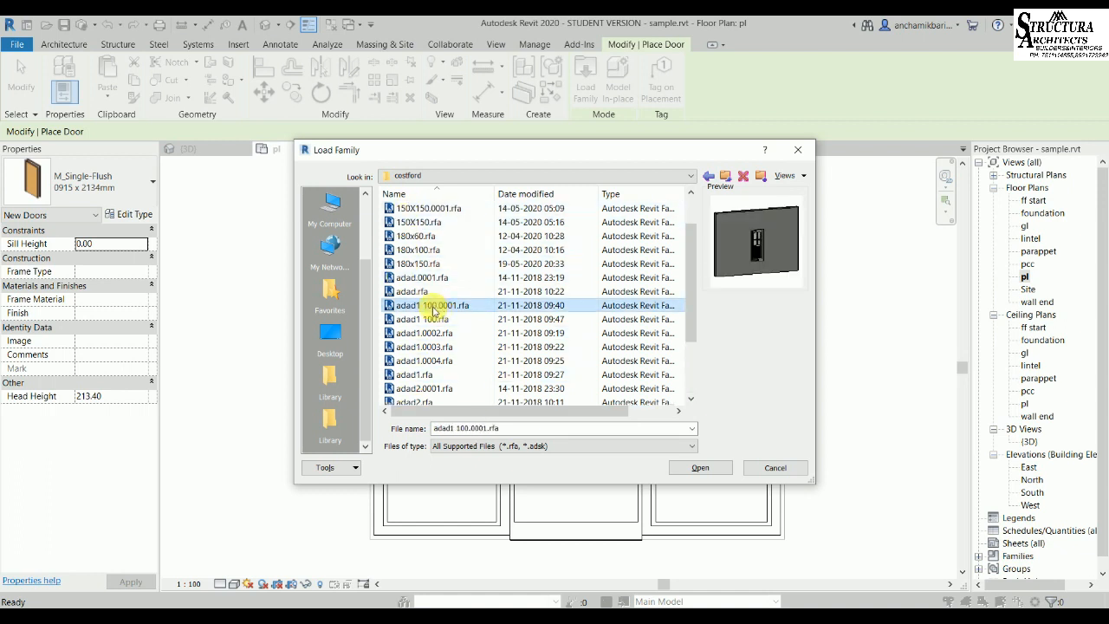
click(416, 263)
click(422, 222)
scroll(423, 222, up, 1)
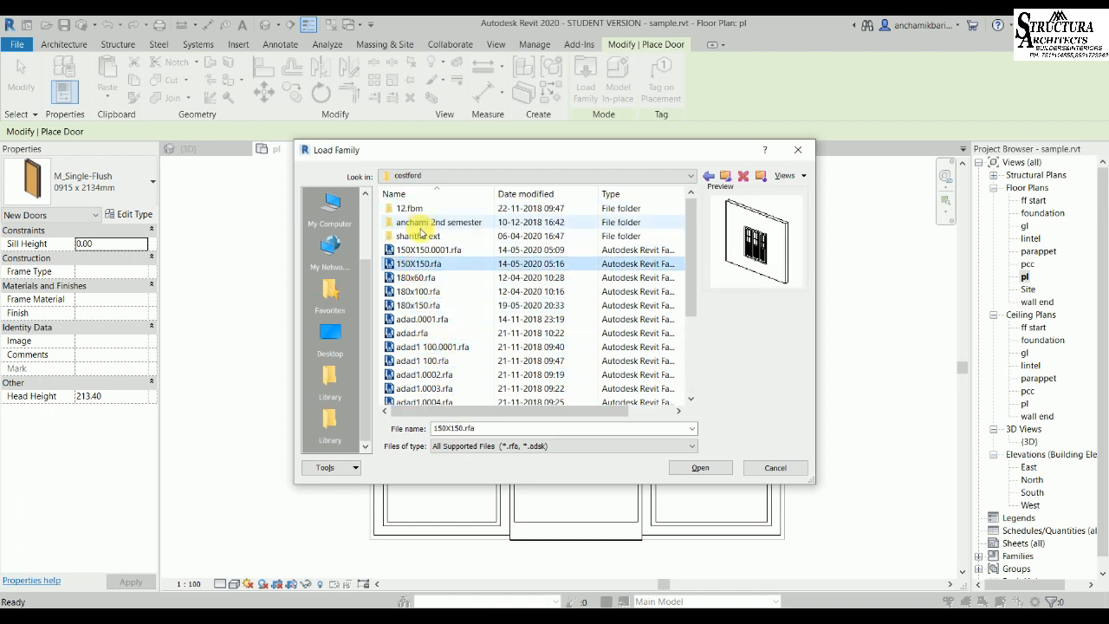
Load the M DOOR.rfa door family from the 3d project folder on drive D:.
click(726, 177)
double_click(424, 250)
scroll(423, 295, down, 3)
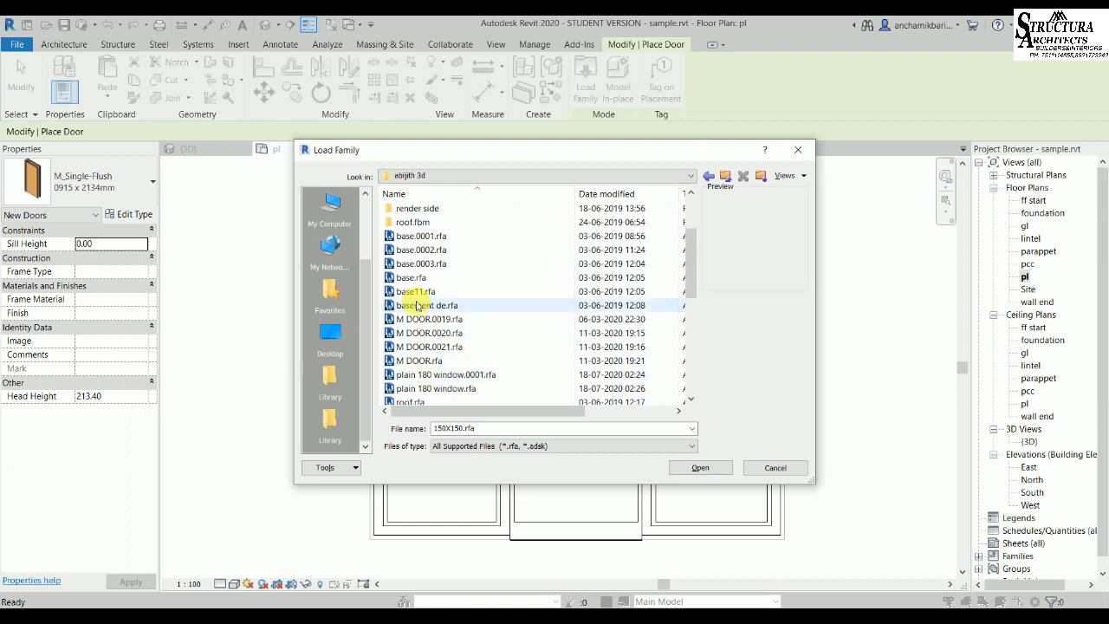
click(415, 362)
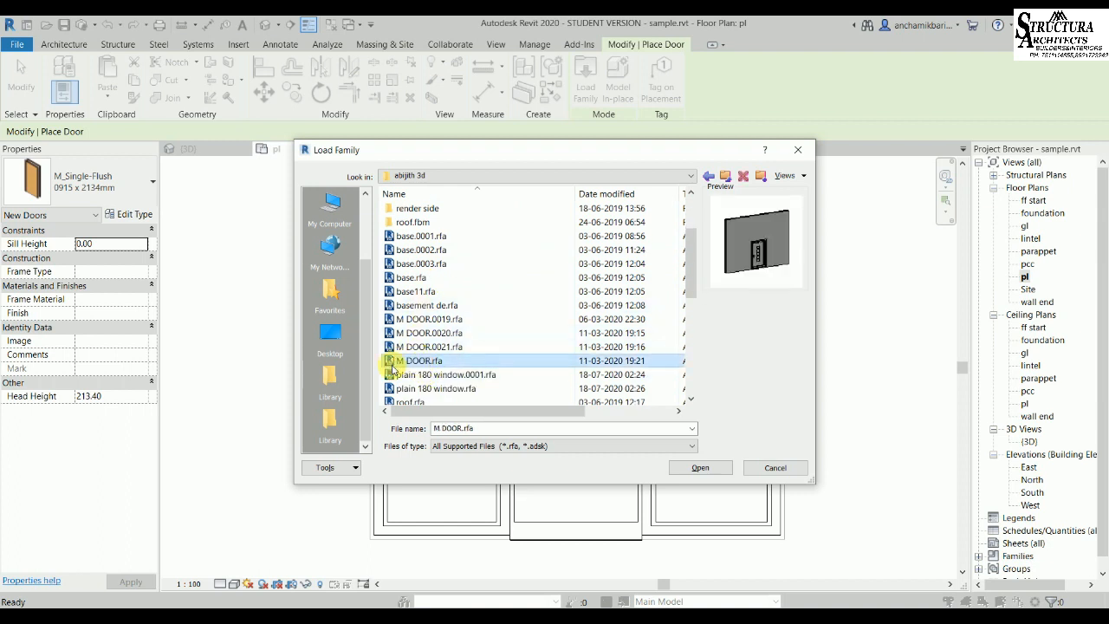
click(700, 469)
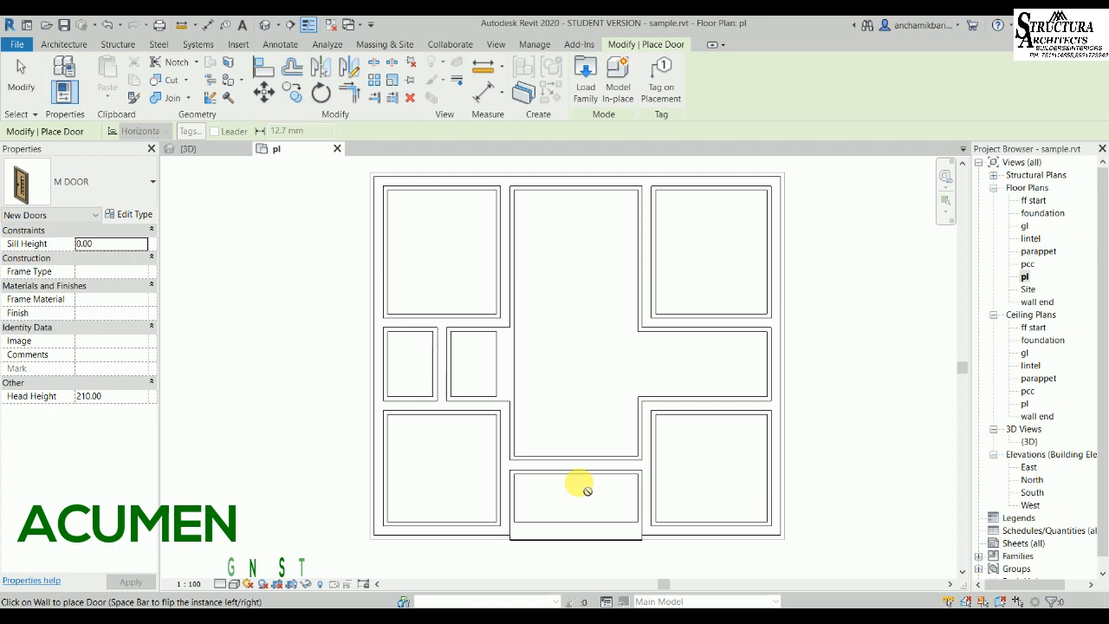
Place an M DOOR in the wall between the central hall and the front porch, at the wall's right end, 228.00 from the left wall.
scroll(577, 474, up, 2)
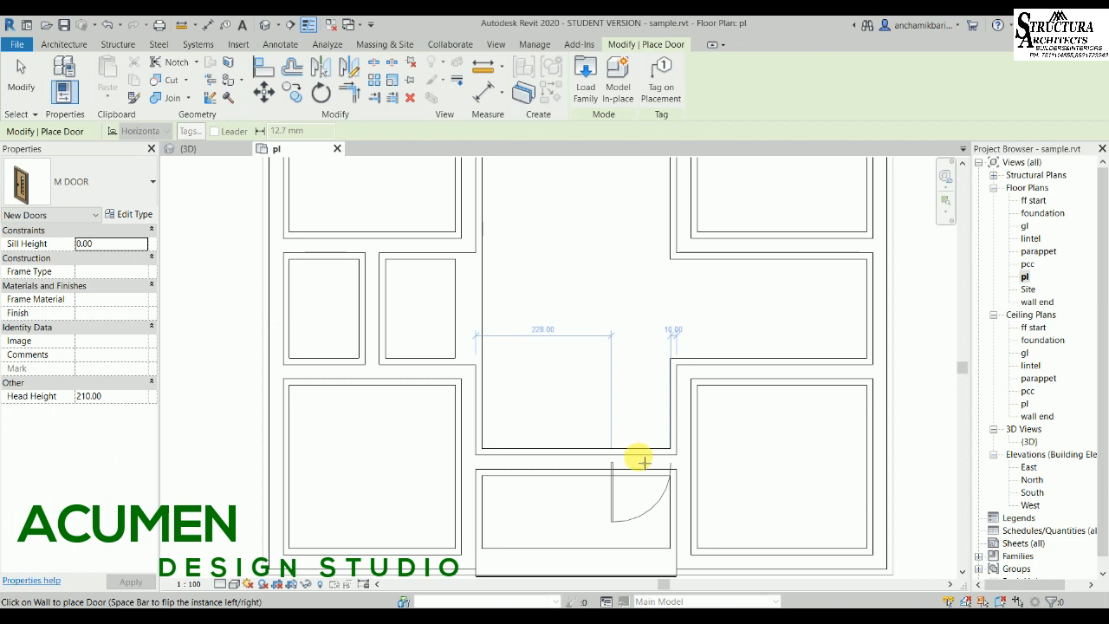
key(alt)
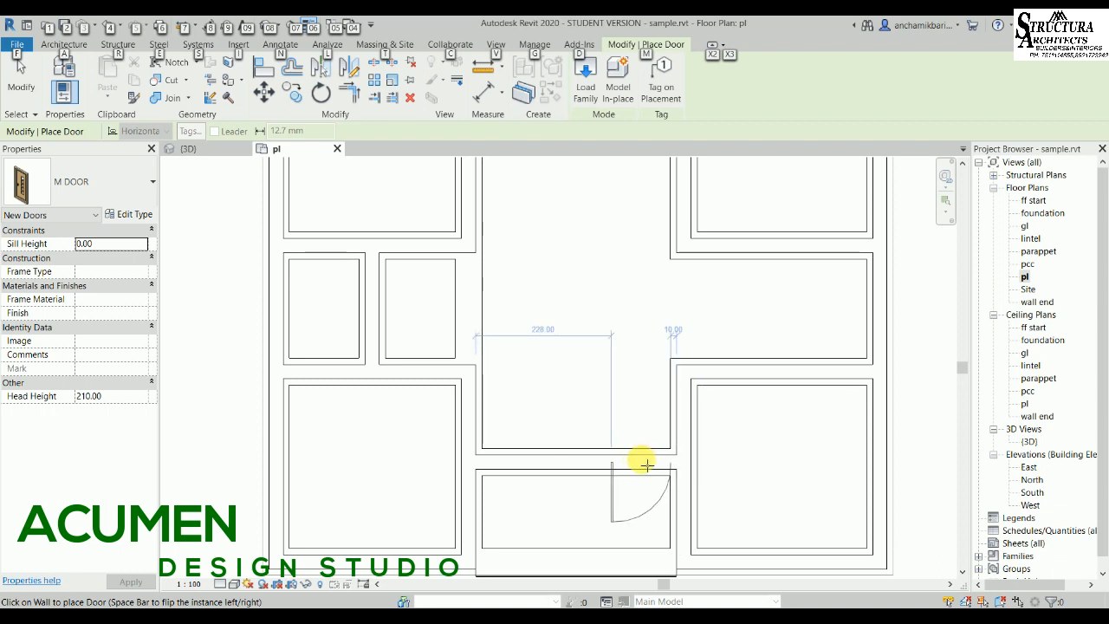
key(alt)
click(641, 460)
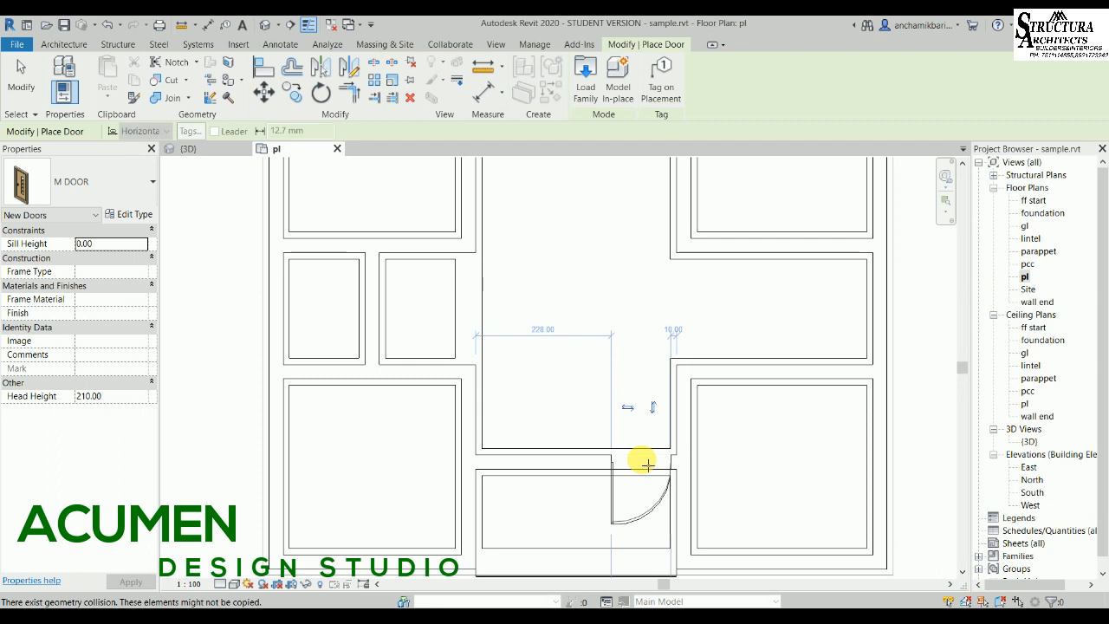
key(Escape)
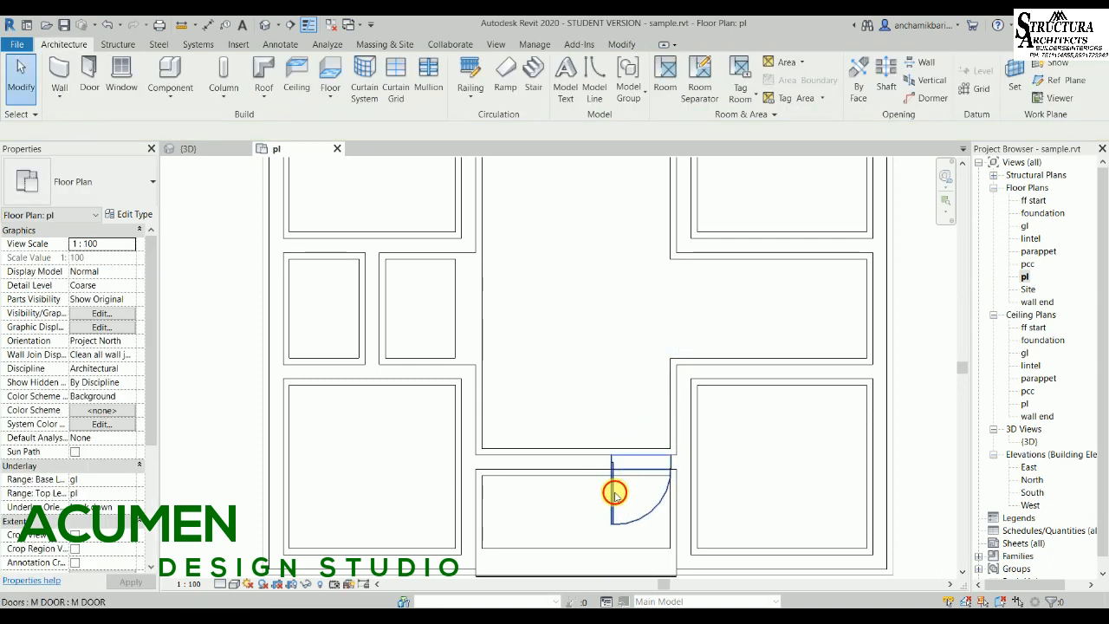
Flip the front door's facing and hand so it swings into the hall and is hinged beside the right side wall.
click(617, 491)
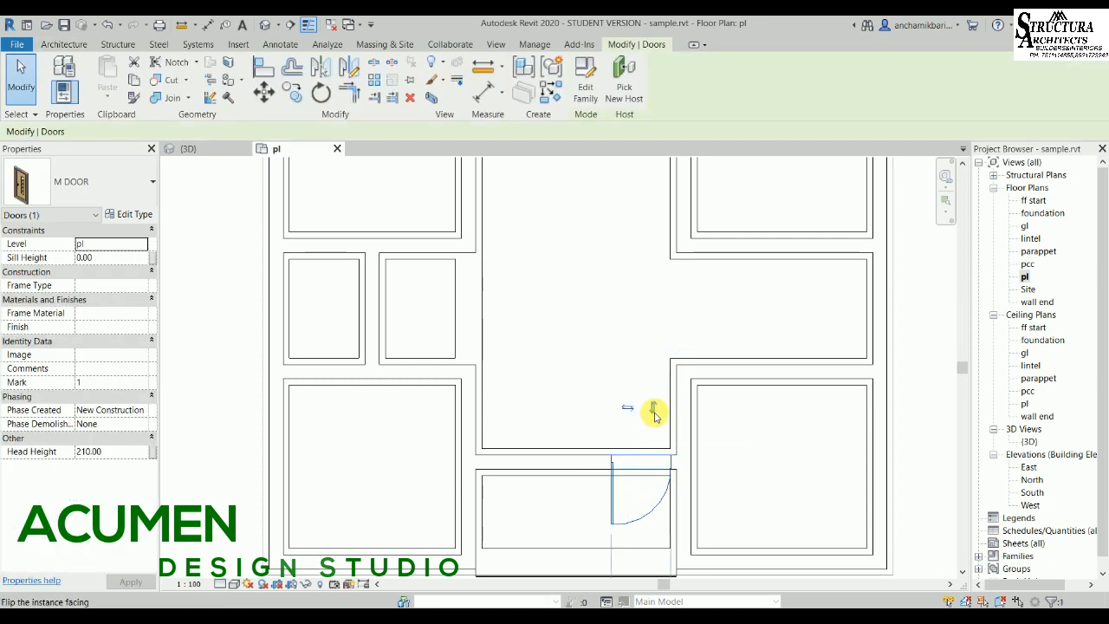
click(653, 413)
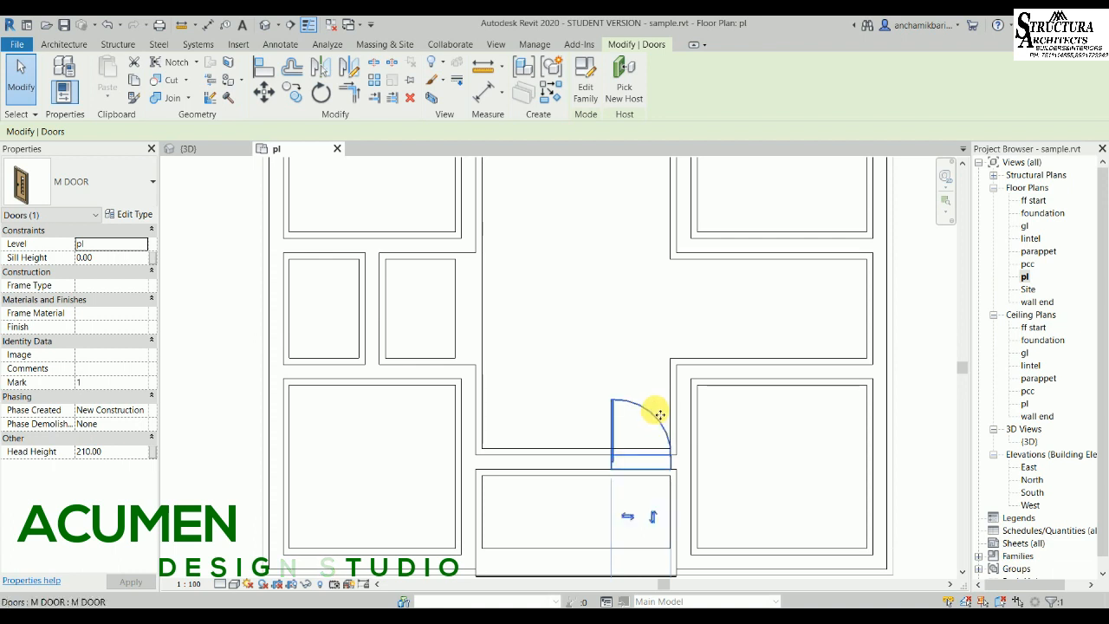
click(633, 517)
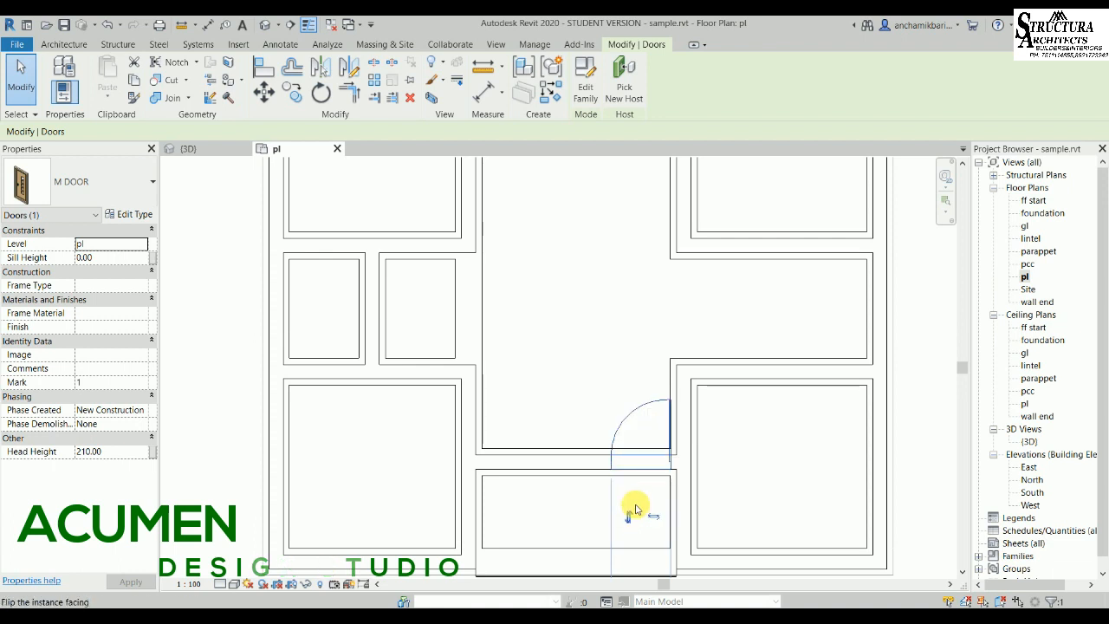
click(633, 346)
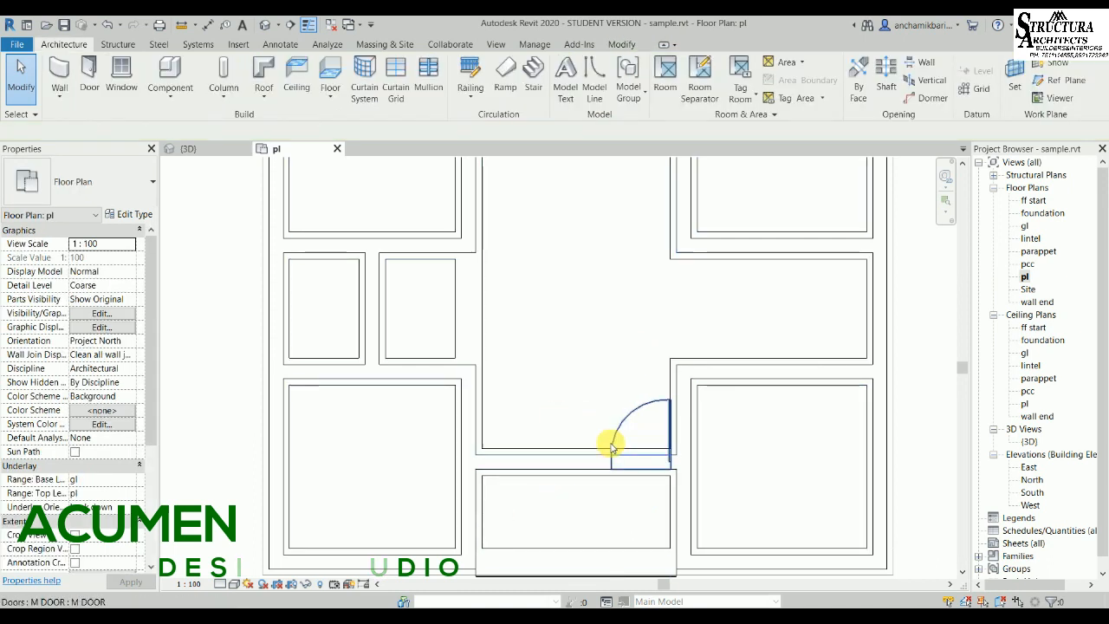
middle_drag(631, 388, 608, 394)
click(559, 453)
scroll(559, 453, down, 4)
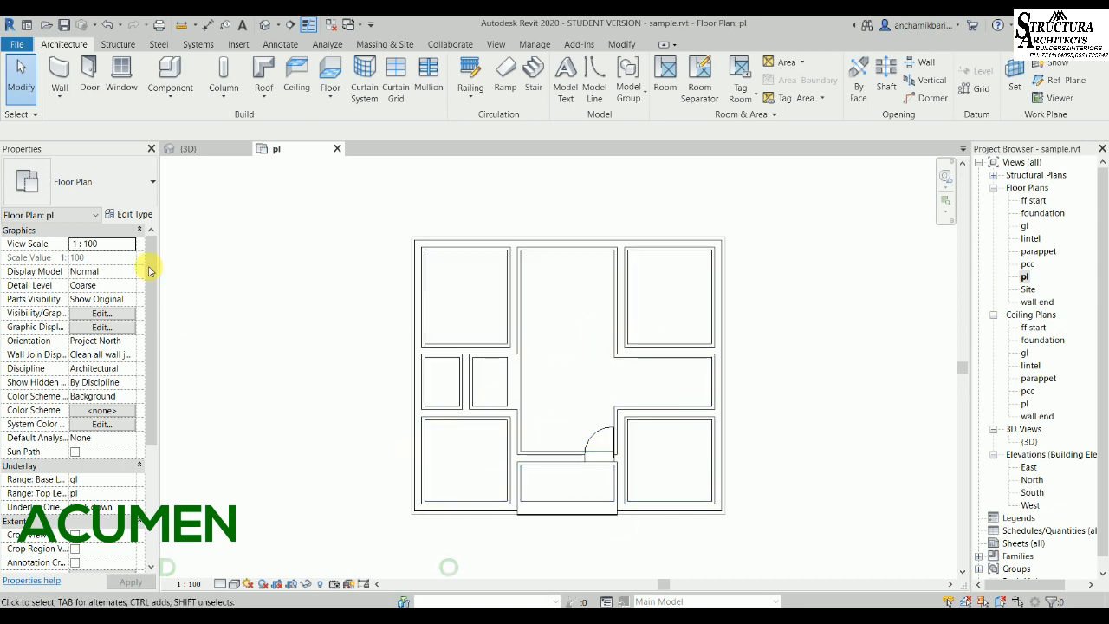
Load the adad2.rfa window family from the costford folder on drive D: for a new window.
click(122, 78)
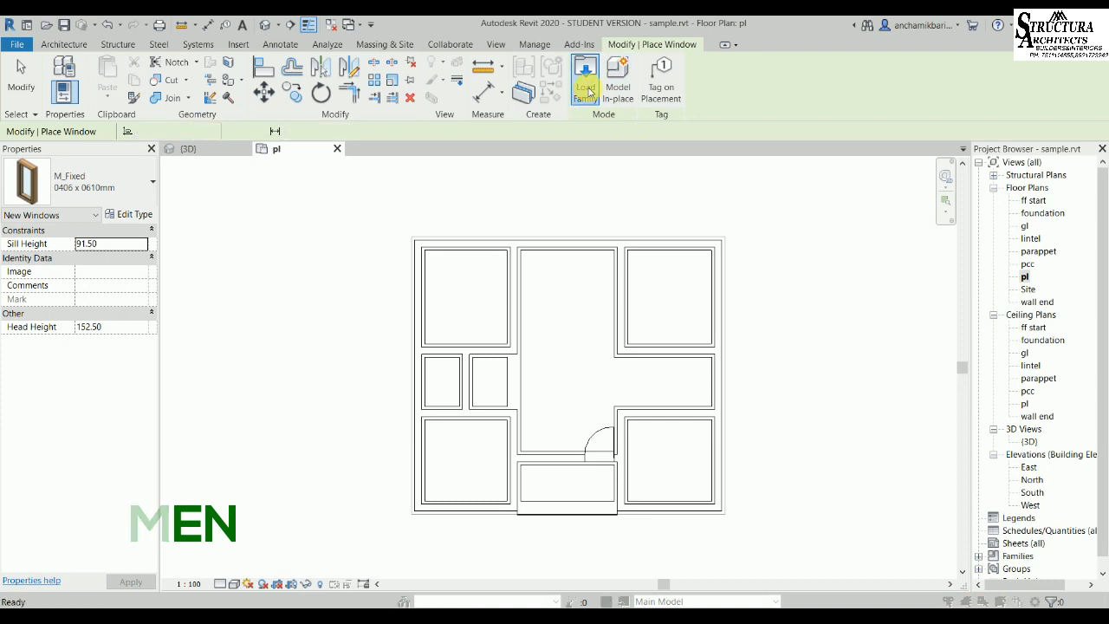
click(586, 88)
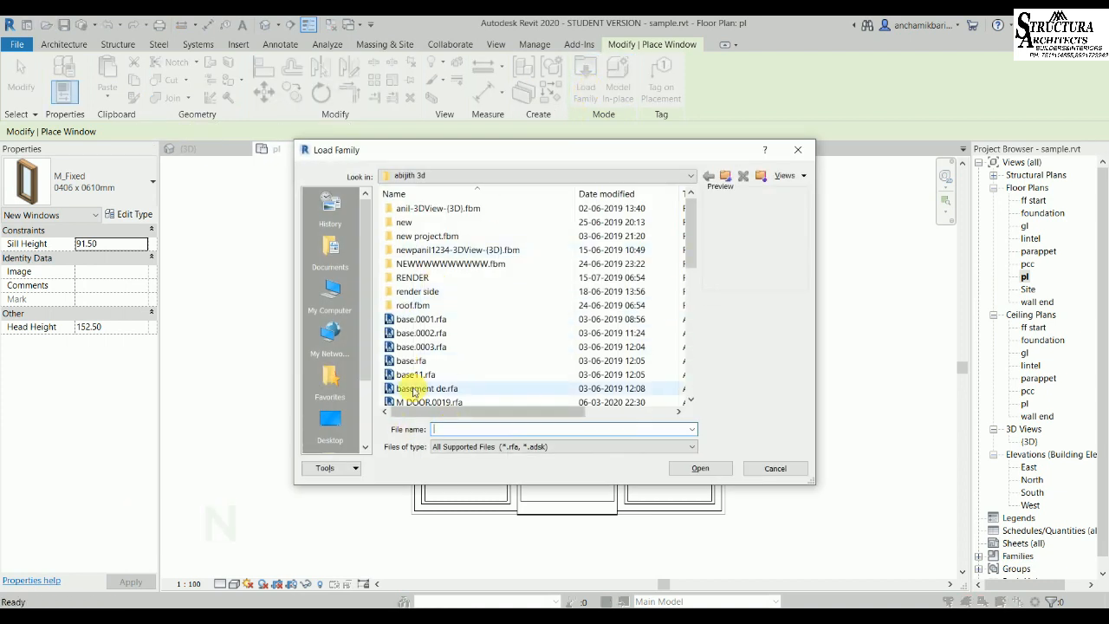
scroll(426, 372, down, 3)
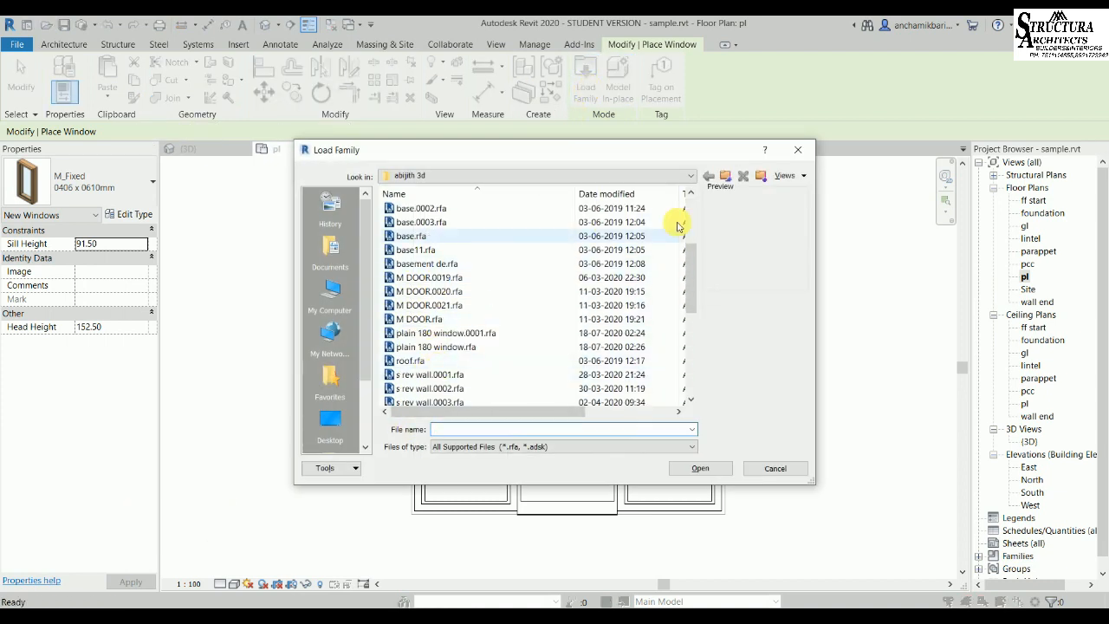
click(724, 175)
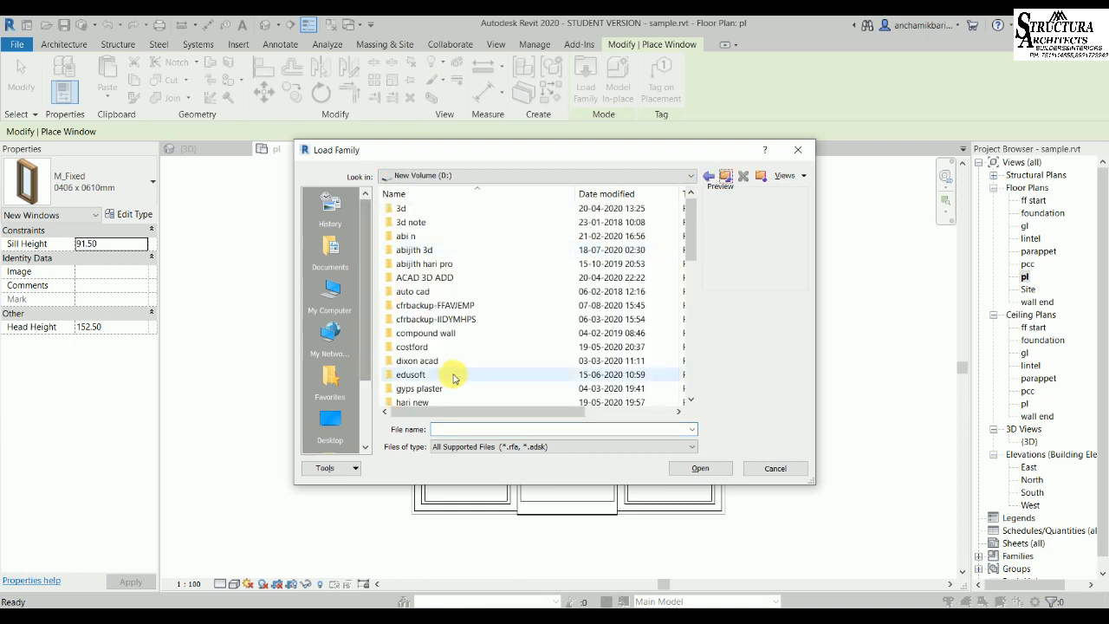
double_click(412, 346)
scroll(424, 368, down, 1)
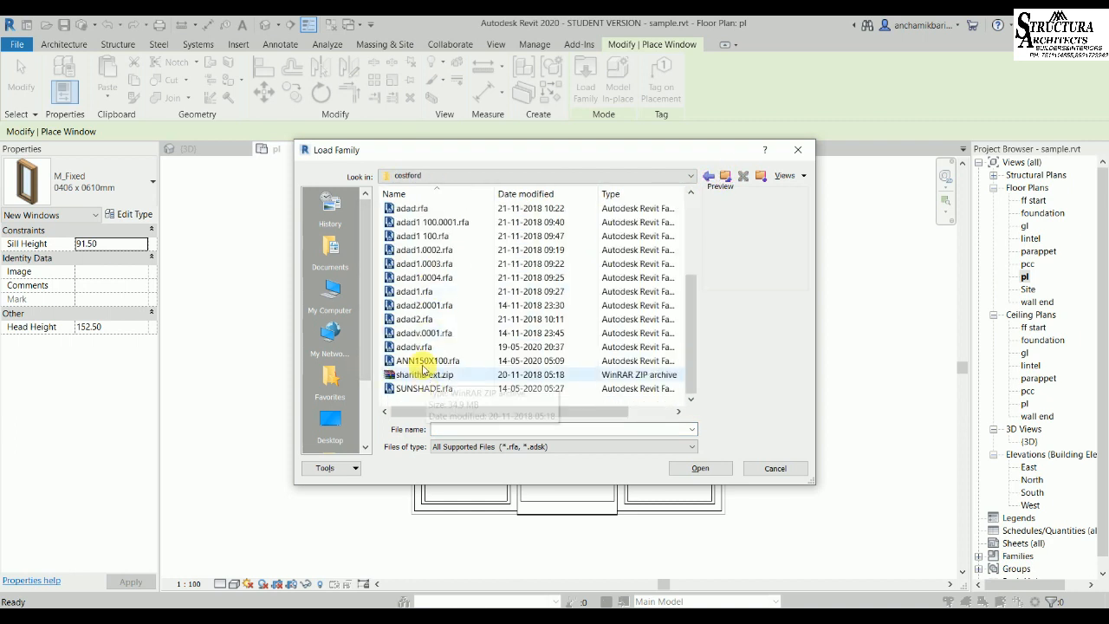
click(409, 320)
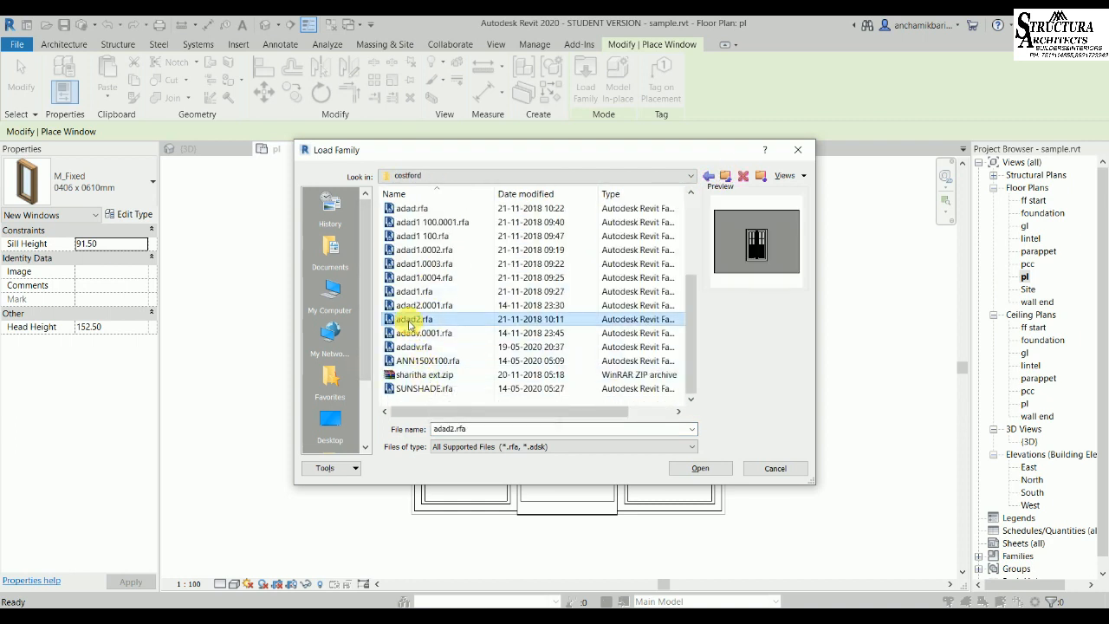
click(701, 468)
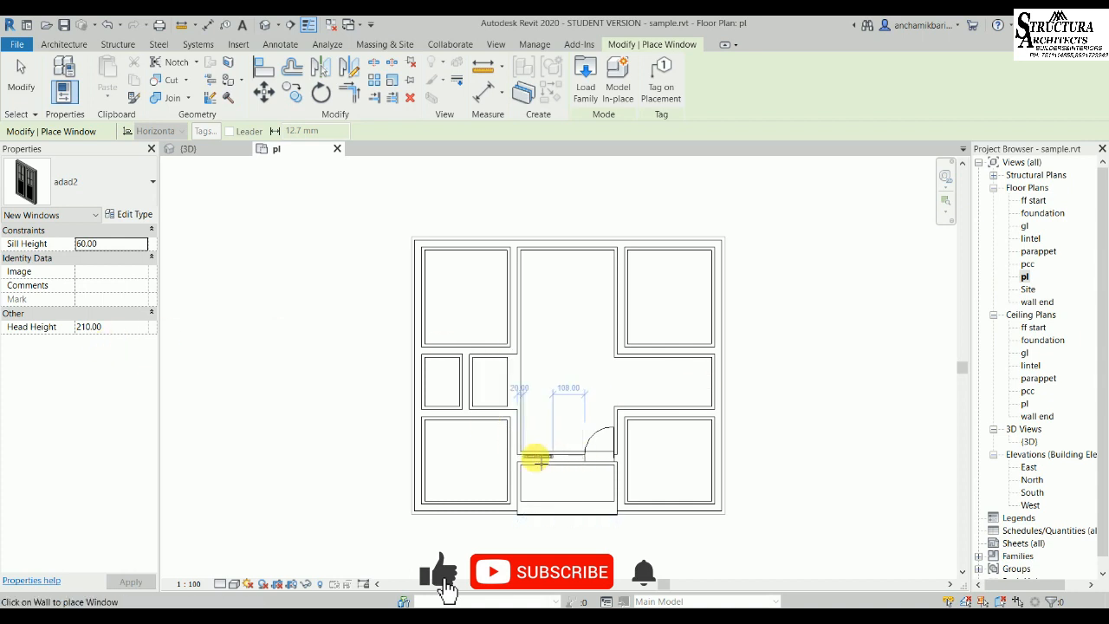
Place an adad2 window in the front hall wall, centred between the left wall and the door with 64.00 on each side.
scroll(538, 458, up, 2)
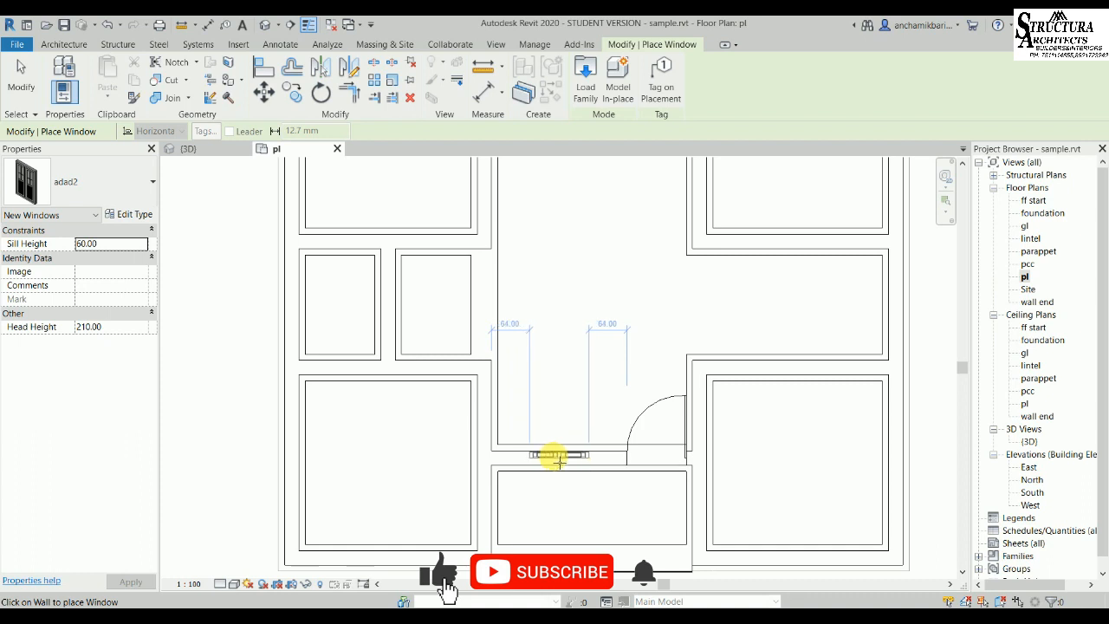
click(557, 455)
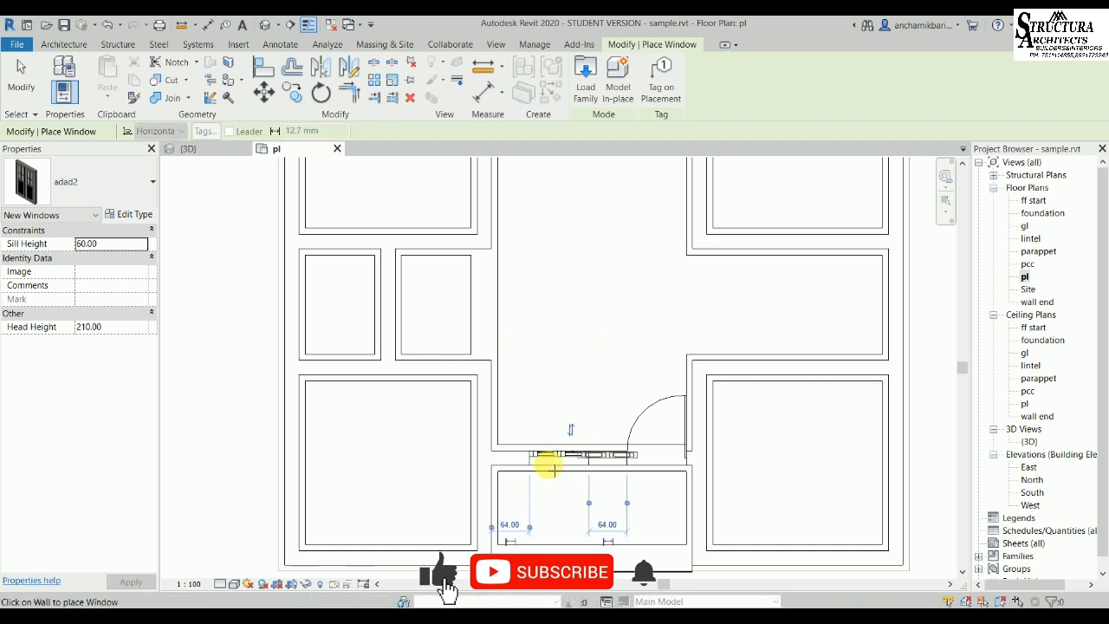
key(Escape)
key(Escape)
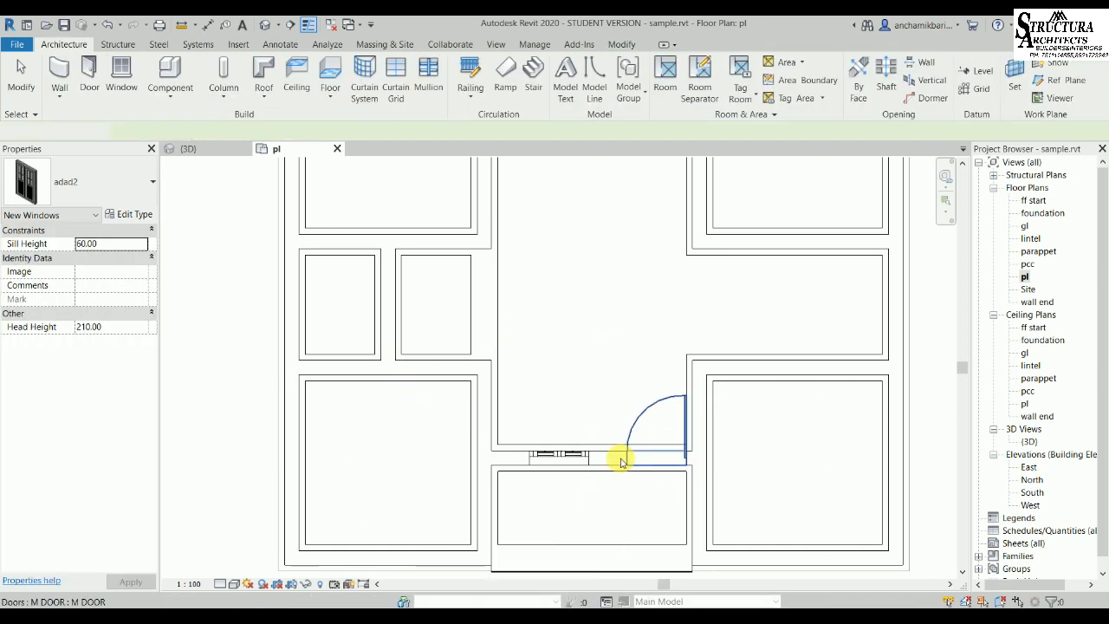
Flip the adad2 window in the front hall wall to face the porch, and start placing another window.
click(561, 455)
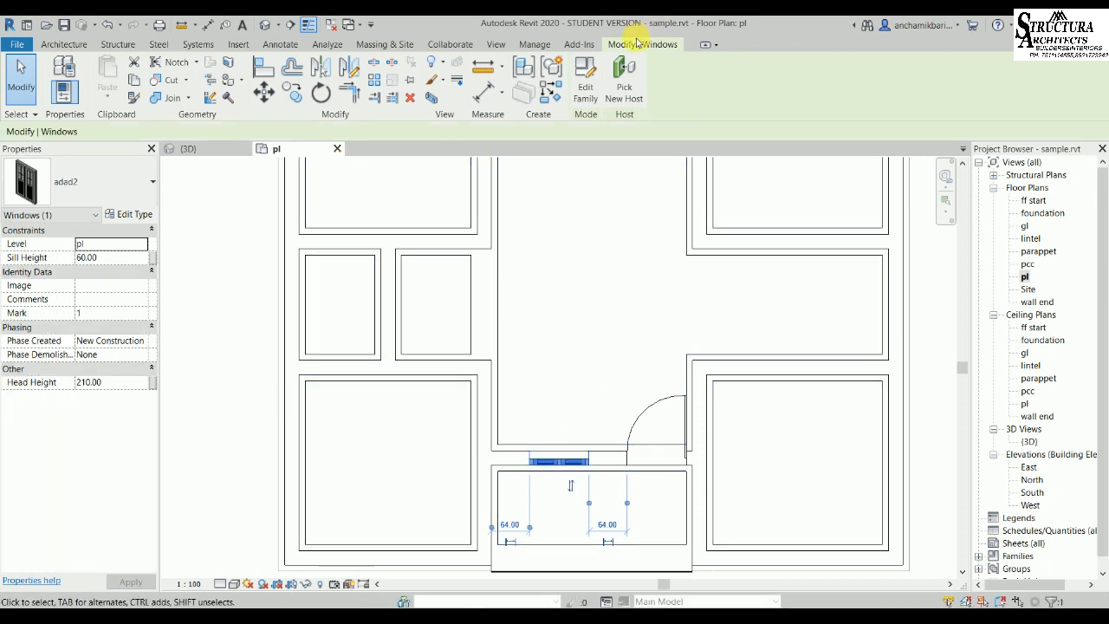
click(73, 44)
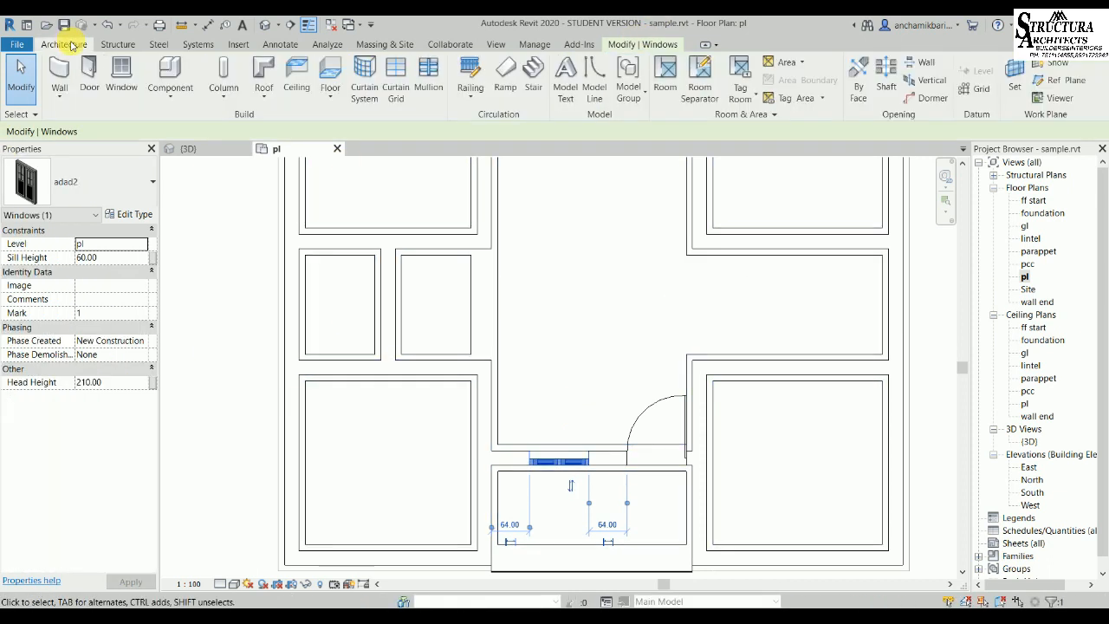
click(128, 73)
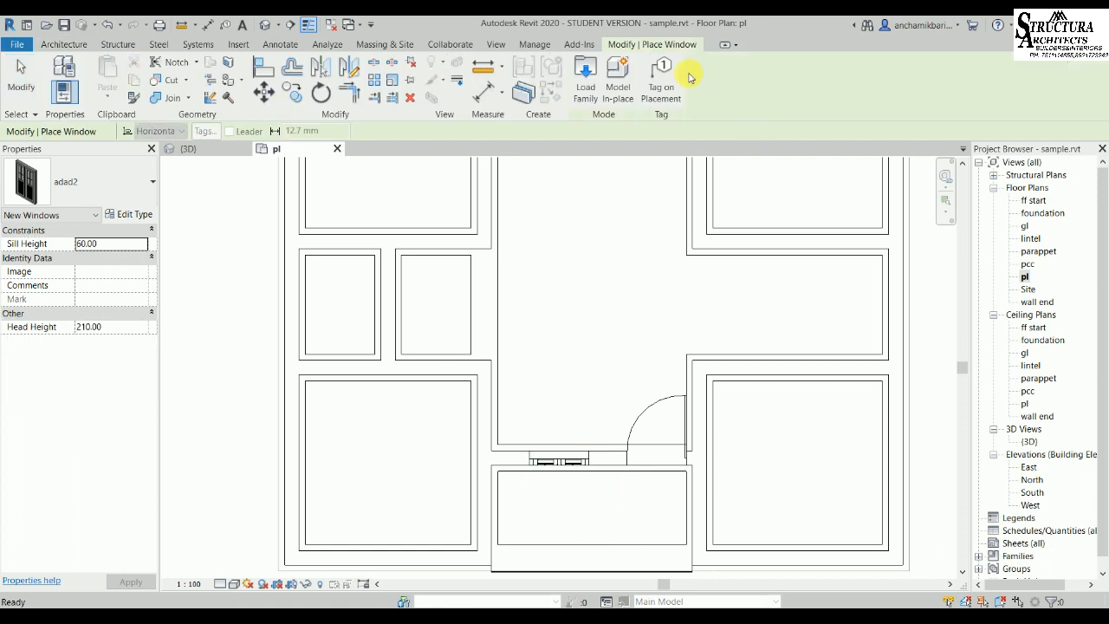
Try to load the 180x150.rfa window family from the costford folder.
click(585, 73)
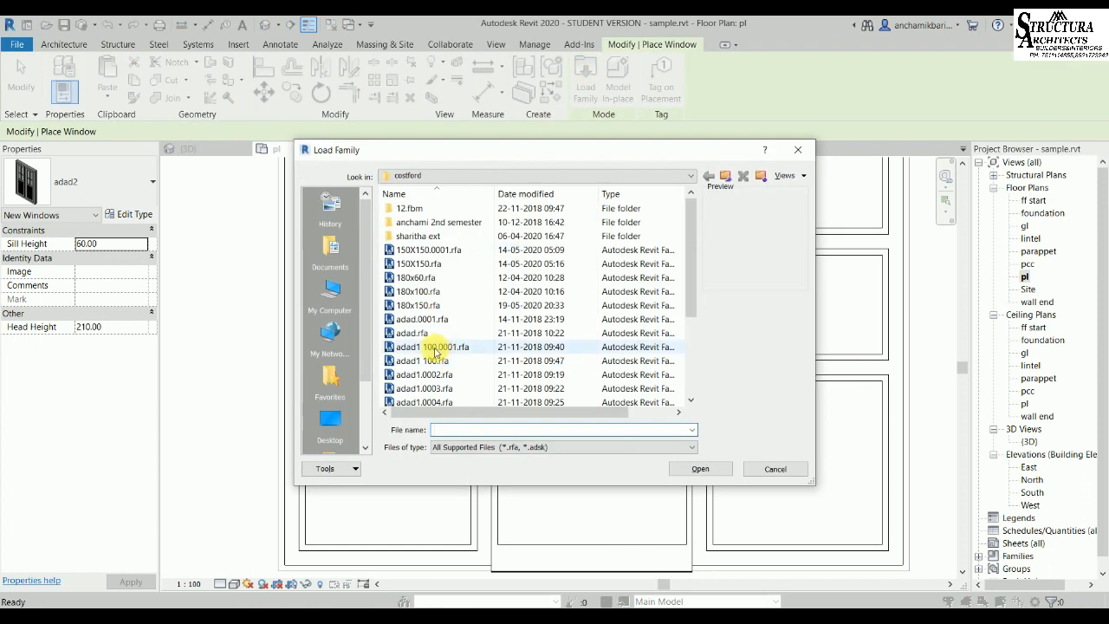
click(413, 305)
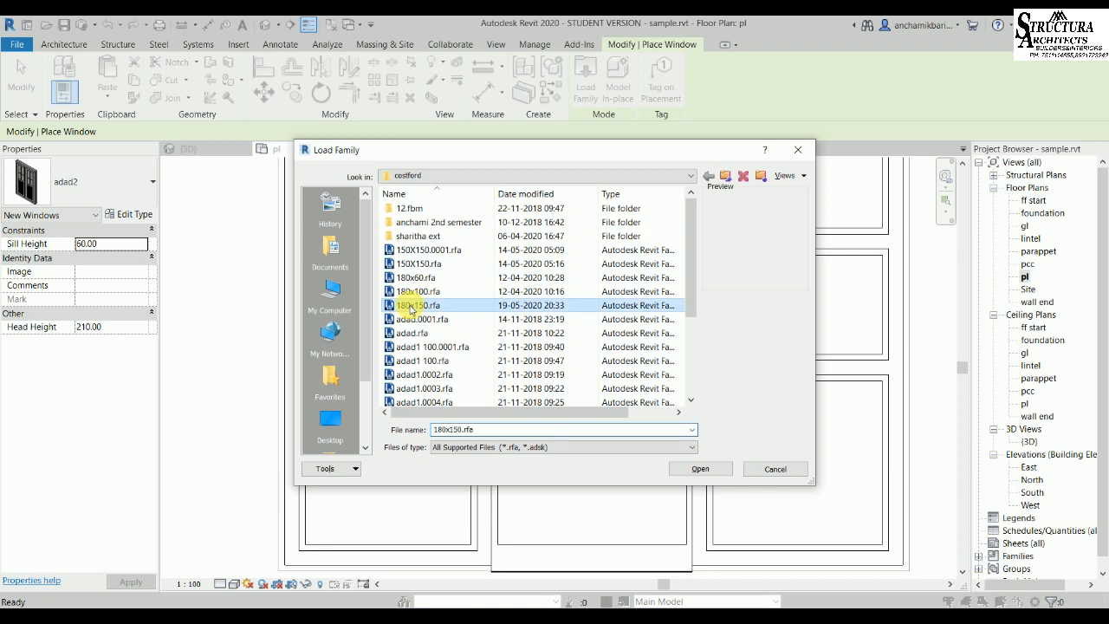
click(702, 469)
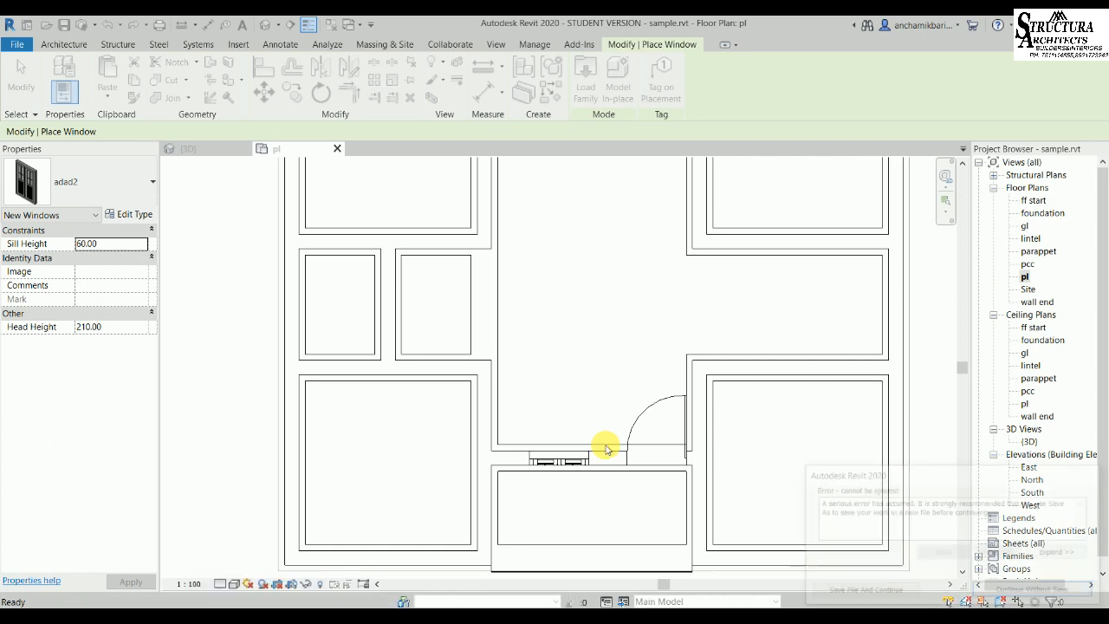
click(1035, 591)
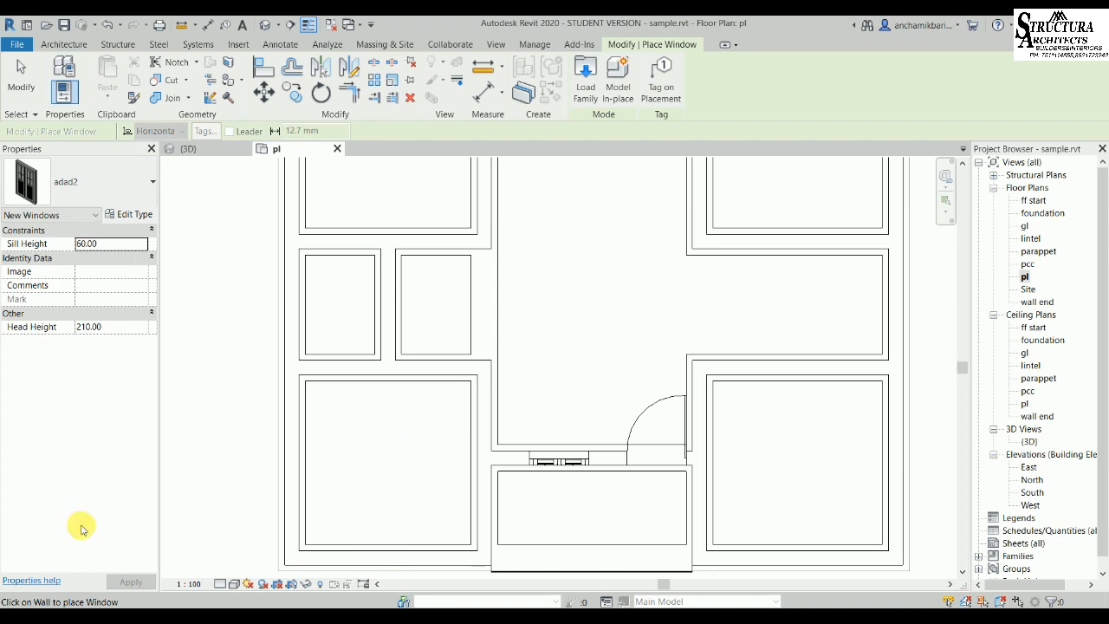
Load the 150X150.rfa window family from the costford folder.
click(585, 78)
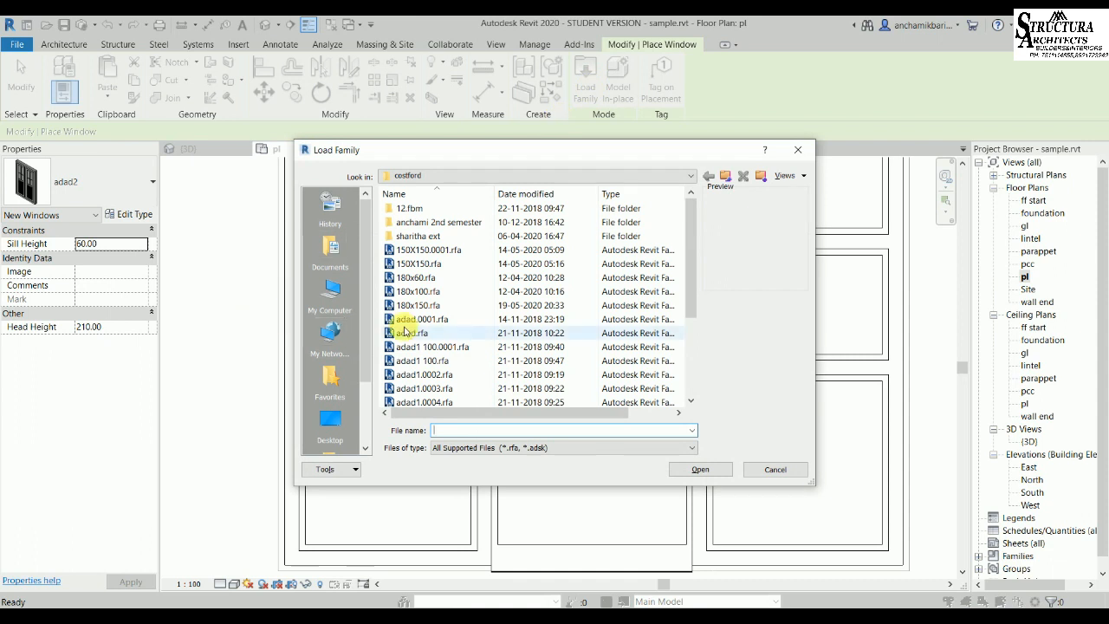
click(419, 263)
click(715, 475)
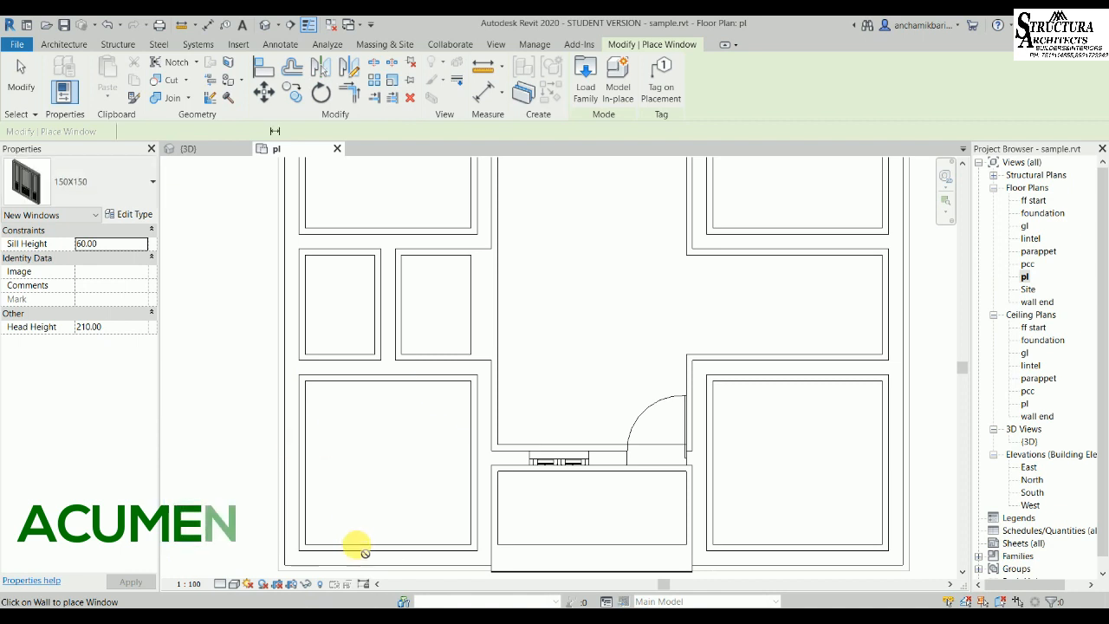
Place 150X150 windows in the front and outer side walls of both front corner rooms, near the middle of each wall.
click(389, 566)
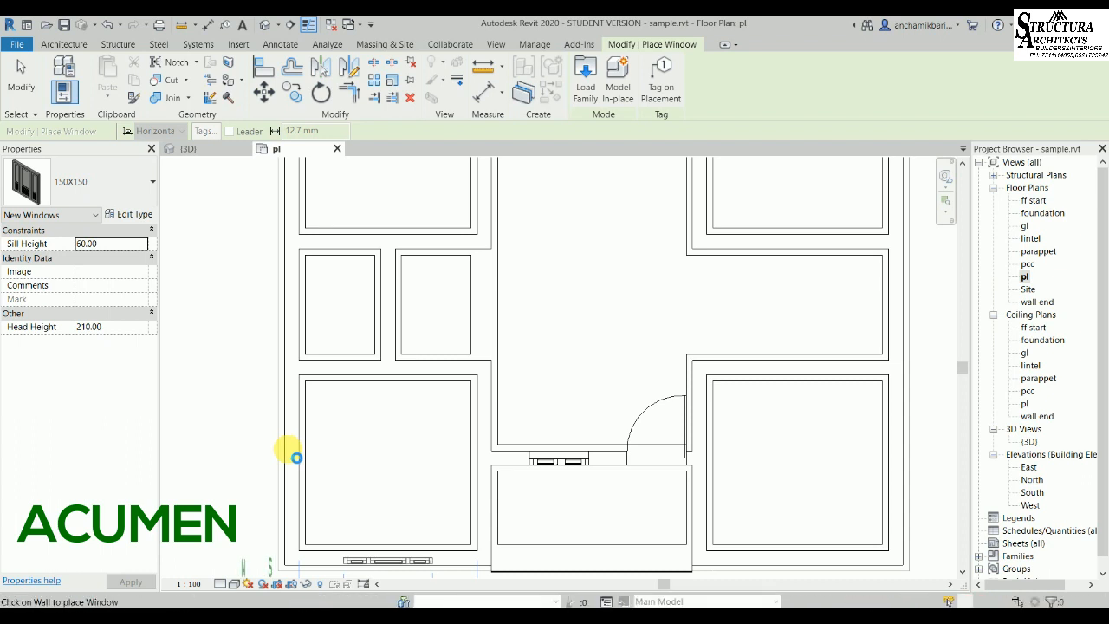
click(292, 457)
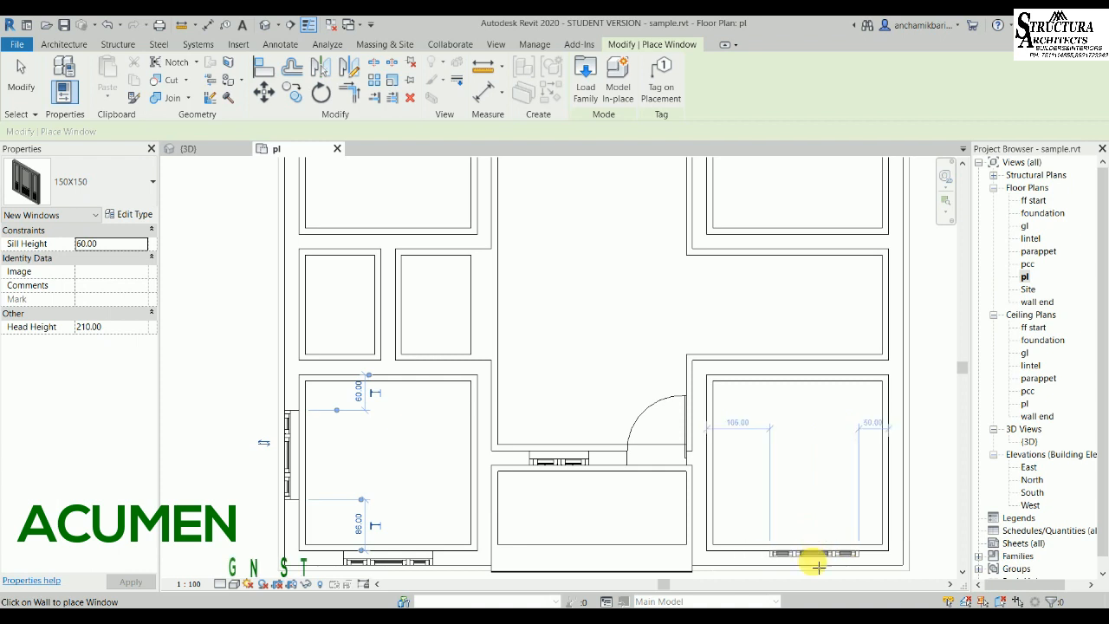
click(908, 459)
Place 150X150 windows in the back rooms' outer side walls: left one 80.00 from the back partition line, right one centred with 94.00 each side.
middle_drag(276, 271, 268, 520)
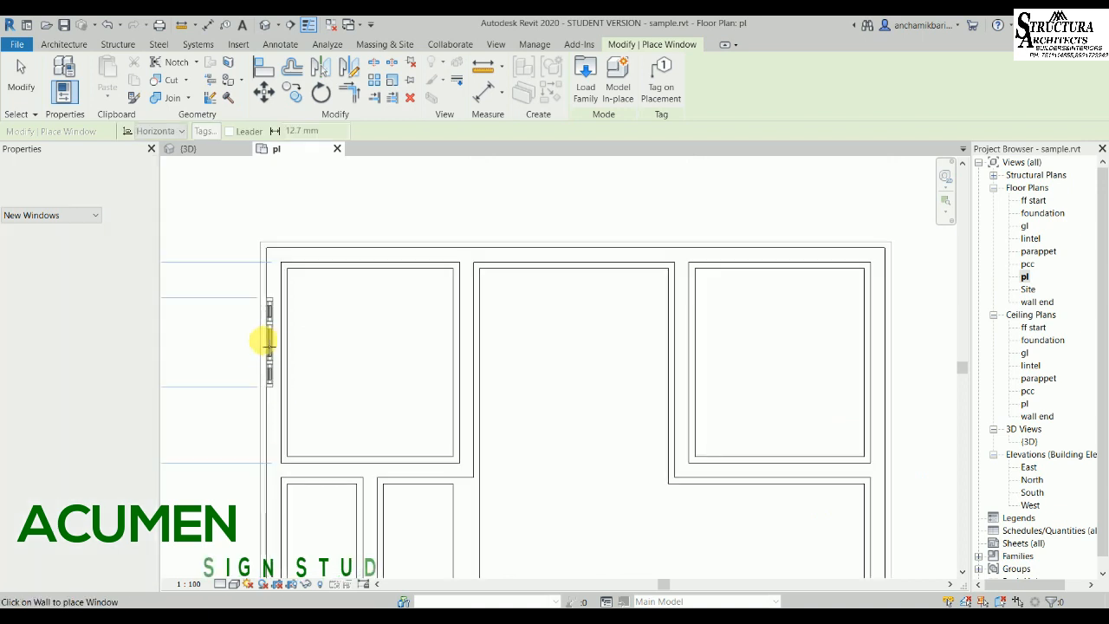
click(261, 355)
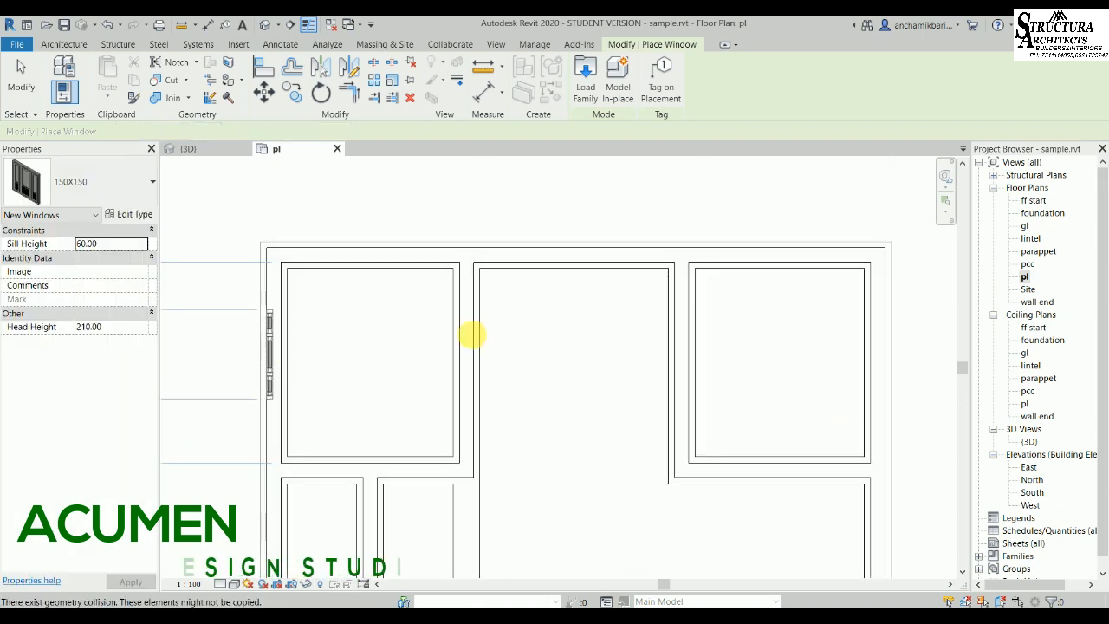
middle_drag(564, 347, 578, 288)
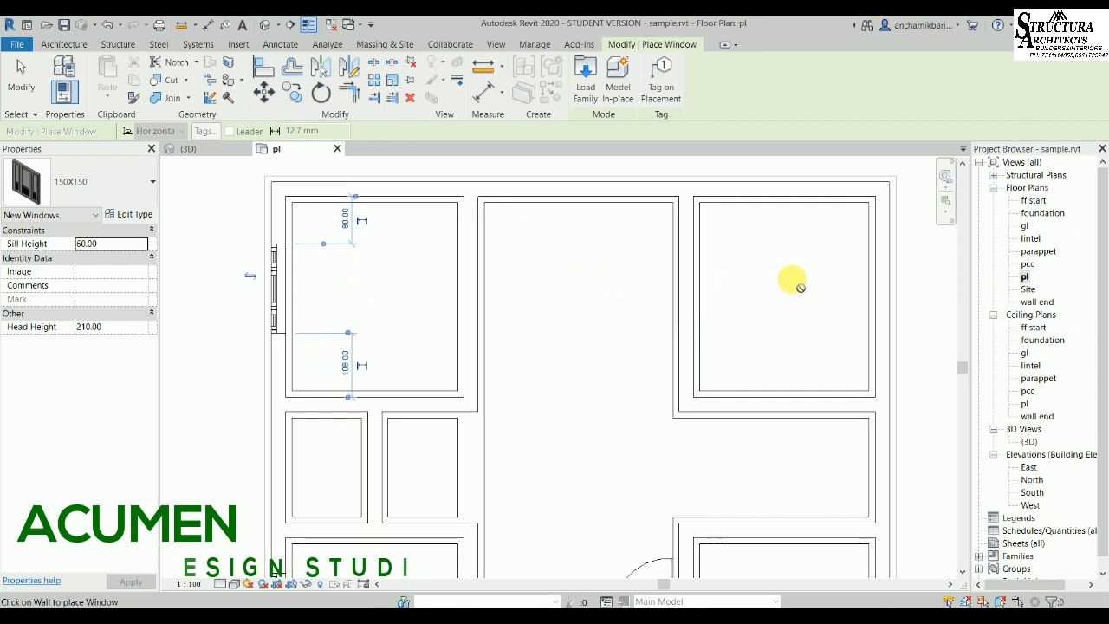
scroll(806, 290, down, 1)
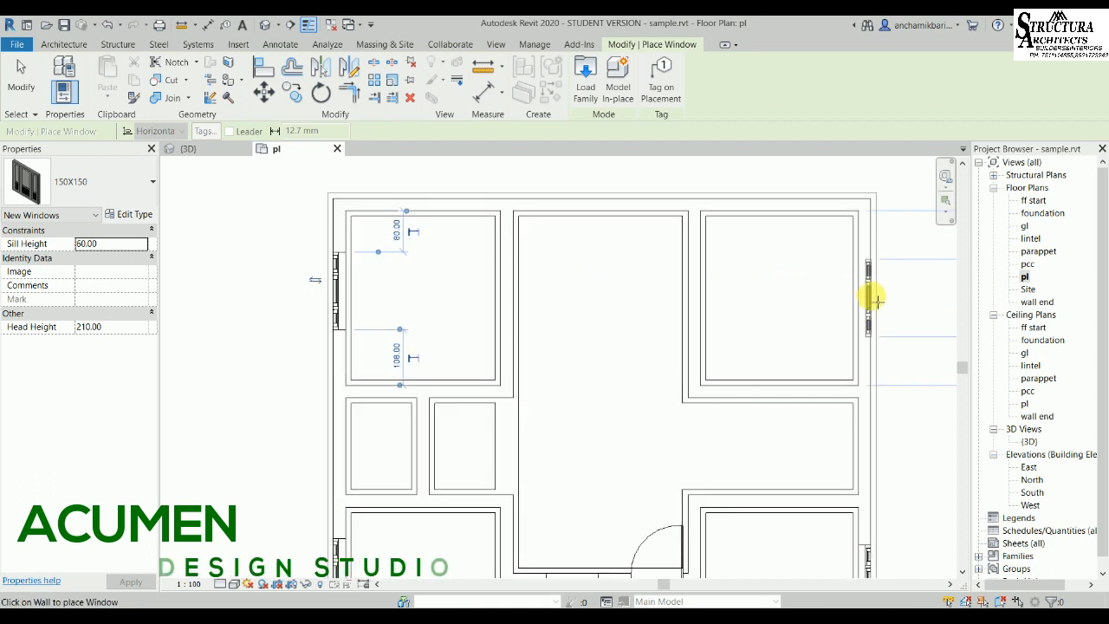
click(872, 305)
scroll(586, 277, down, 2)
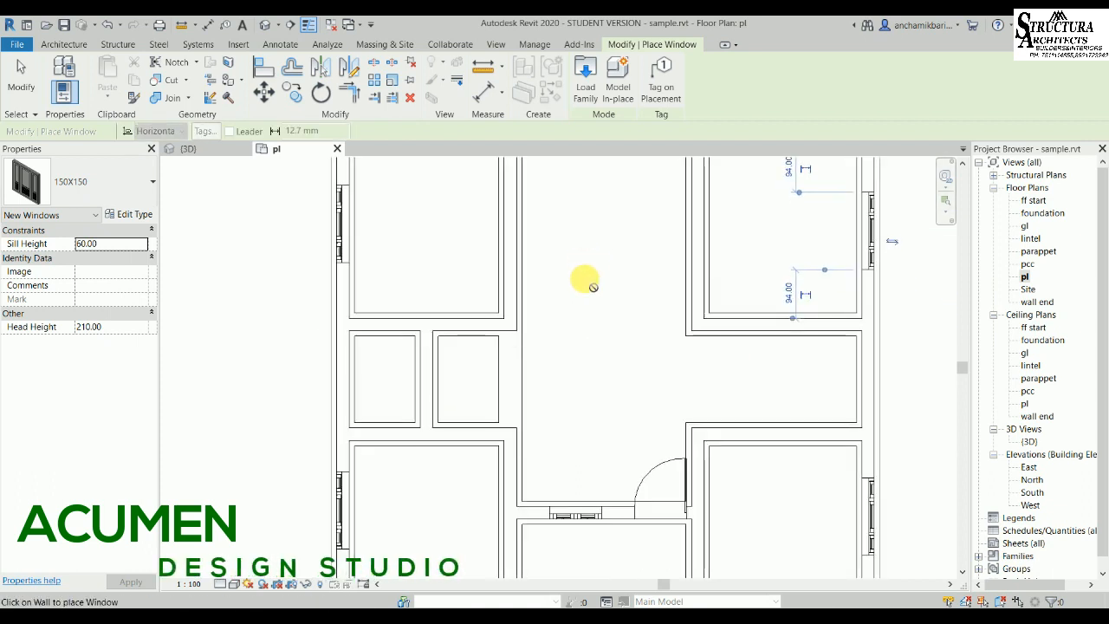
key(Escape)
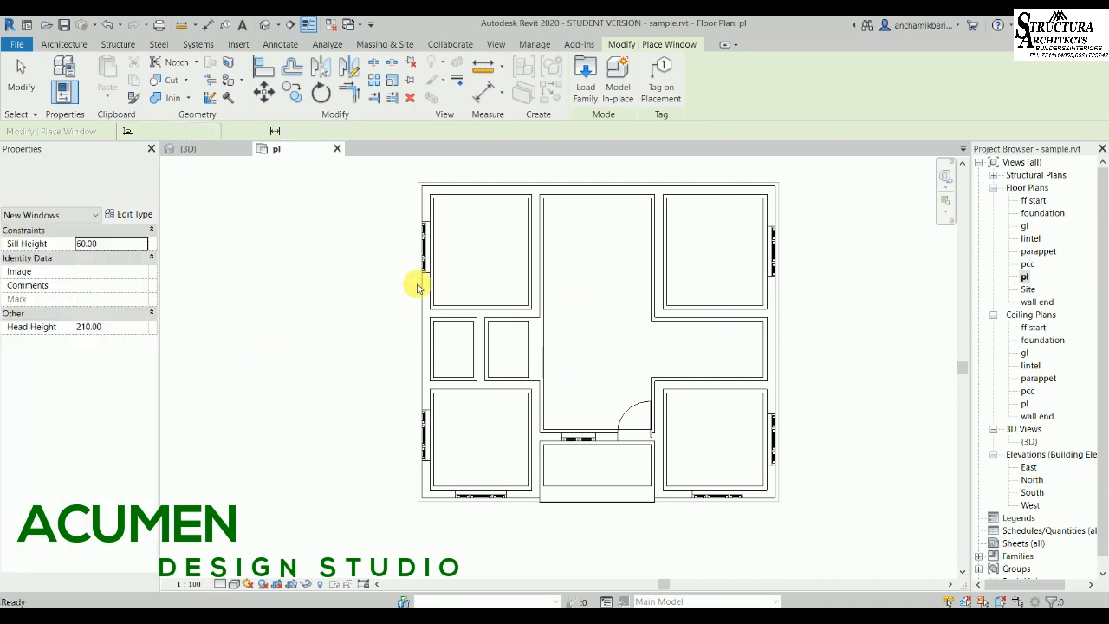
key(Escape)
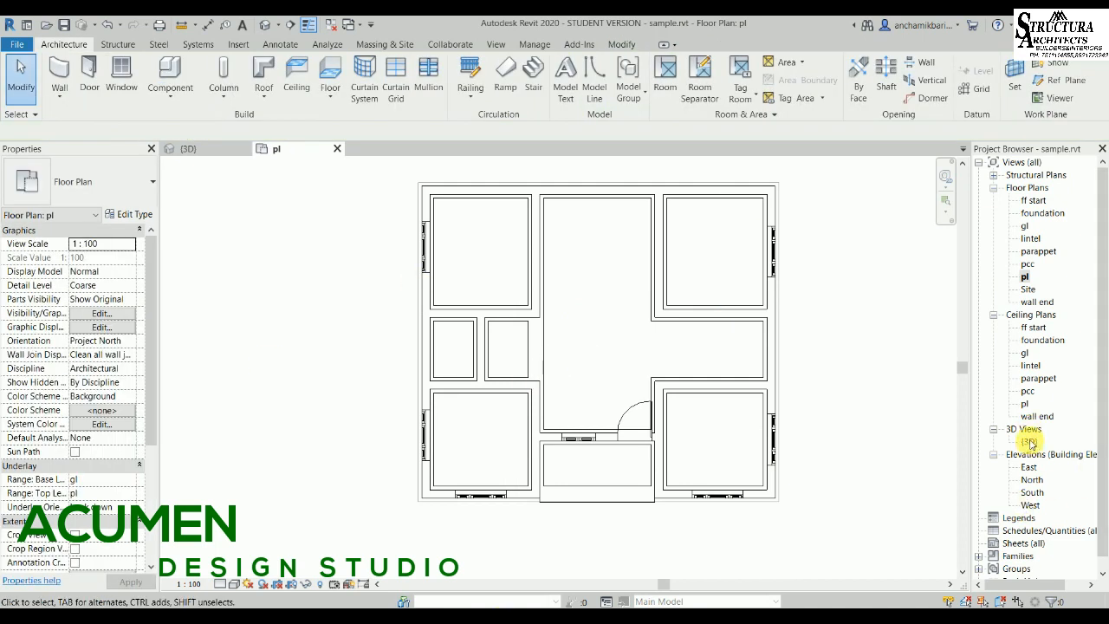
Examine the placed windows and the front door from the left and front sides of the house in the 3D view.
double_click(1029, 441)
shift+middle_drag(553, 498, 546, 390)
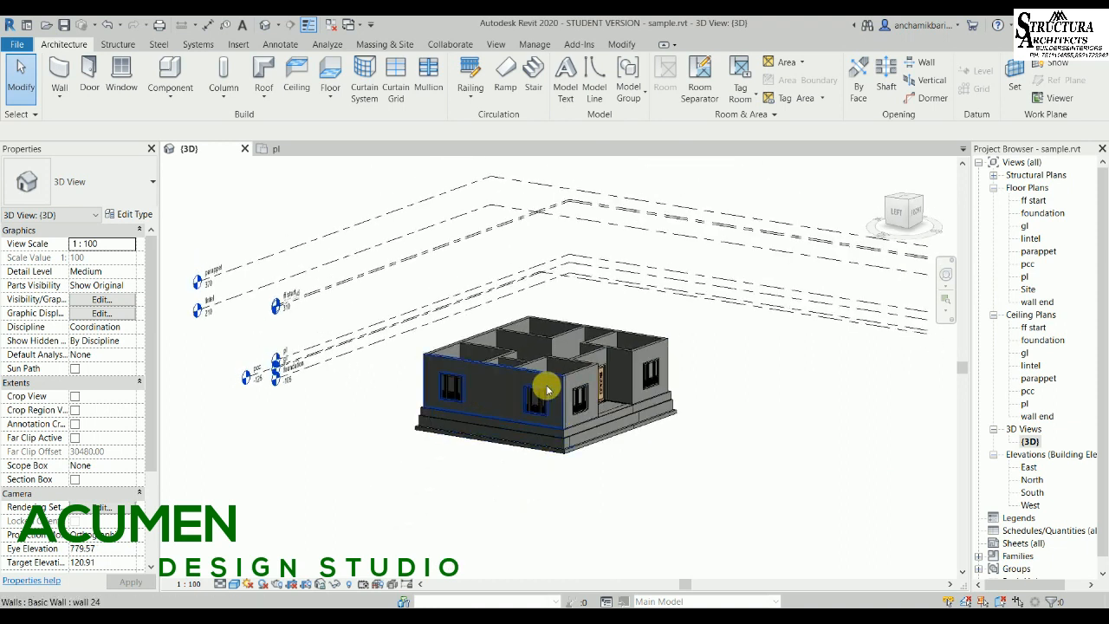
scroll(547, 390, up, 5)
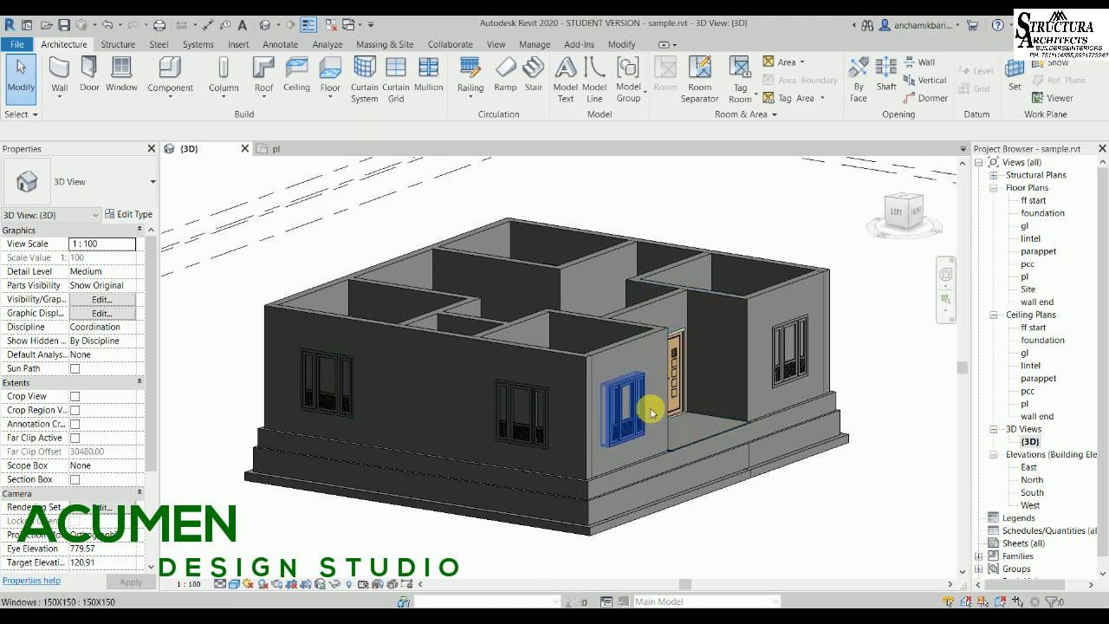
shift+middle_drag(654, 411, 362, 445)
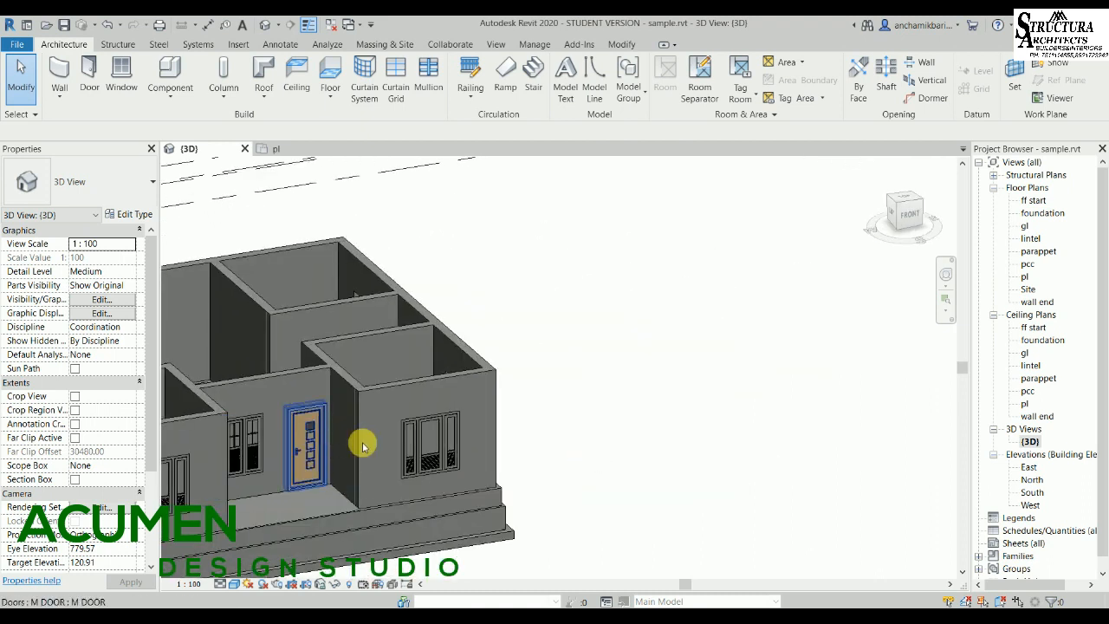
middle_drag(542, 441, 624, 428)
middle_drag(405, 450, 608, 417)
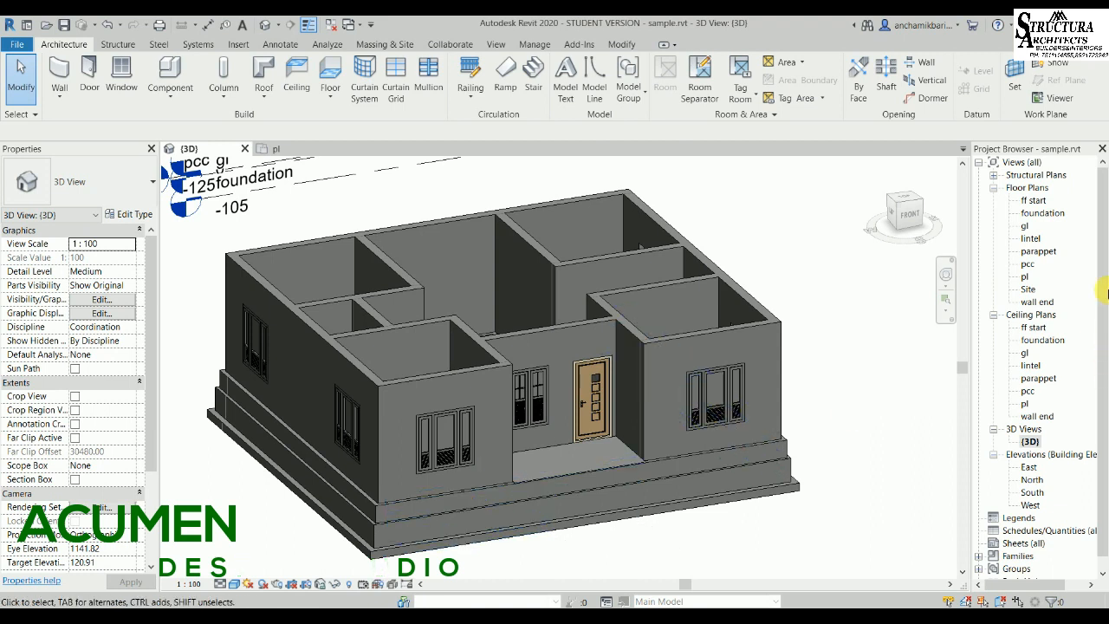
Place an M_Desk 1525 x 762mm component on the front porch in the pl floor plan.
click(1023, 278)
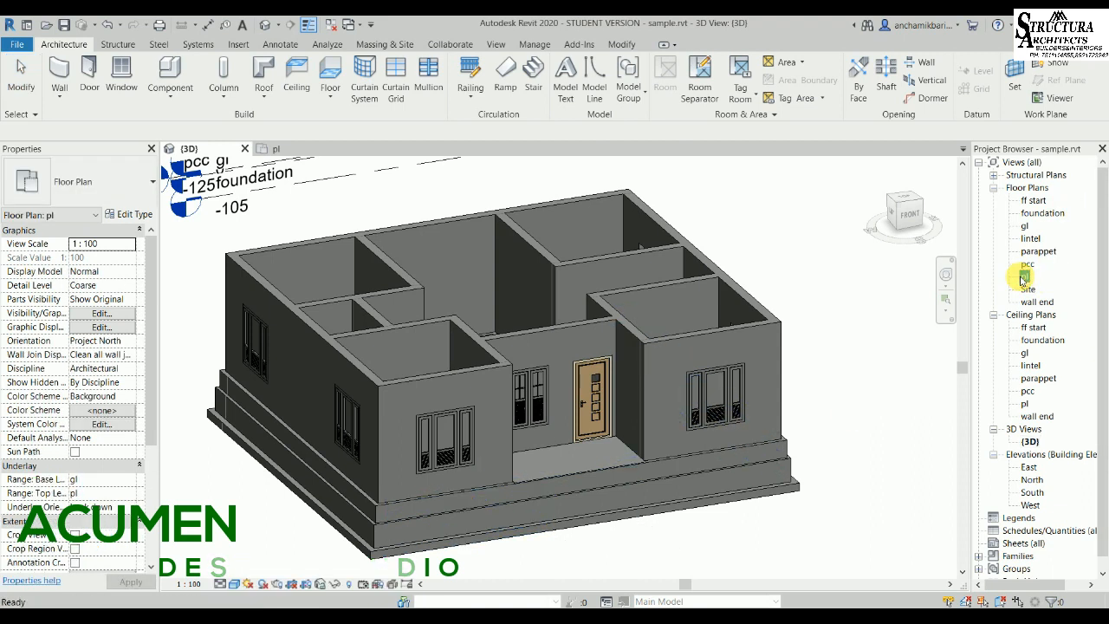
double_click(1022, 278)
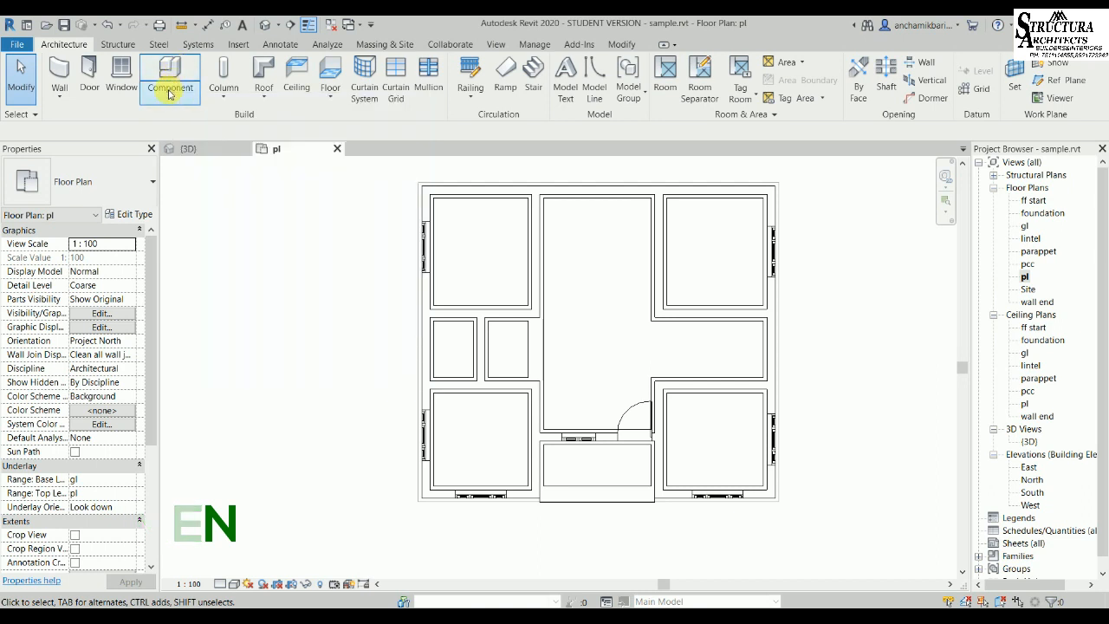
click(168, 90)
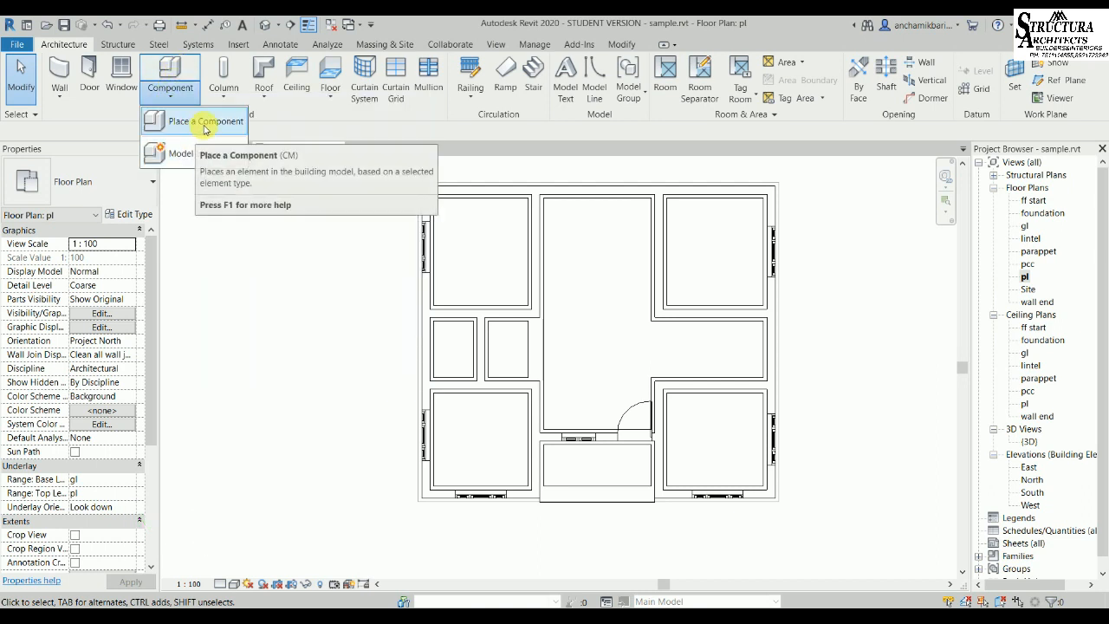
click(205, 123)
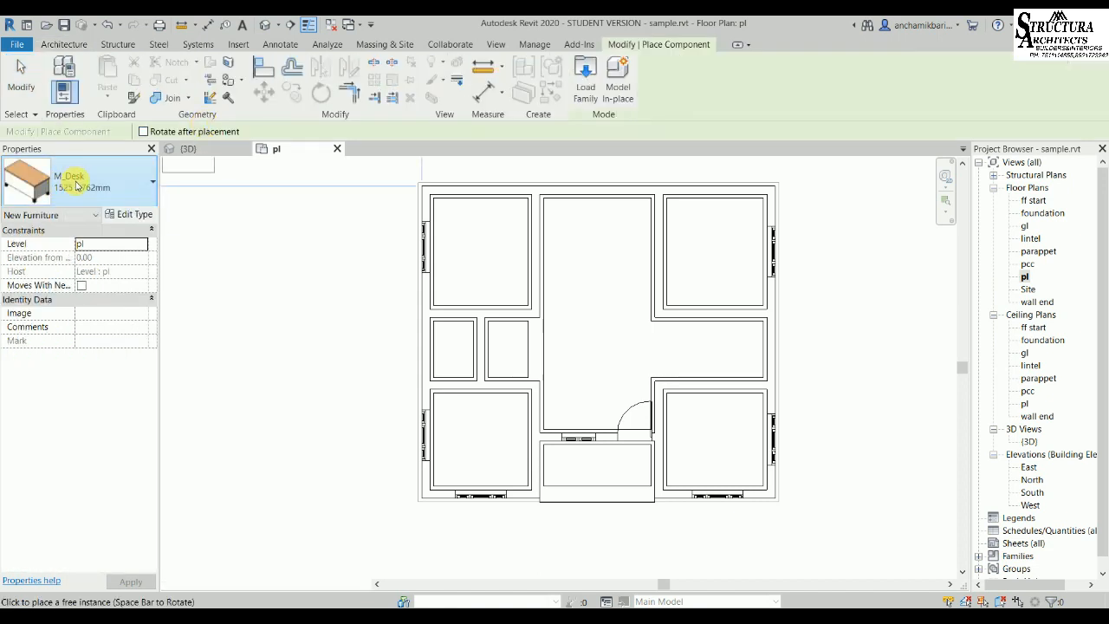
click(73, 181)
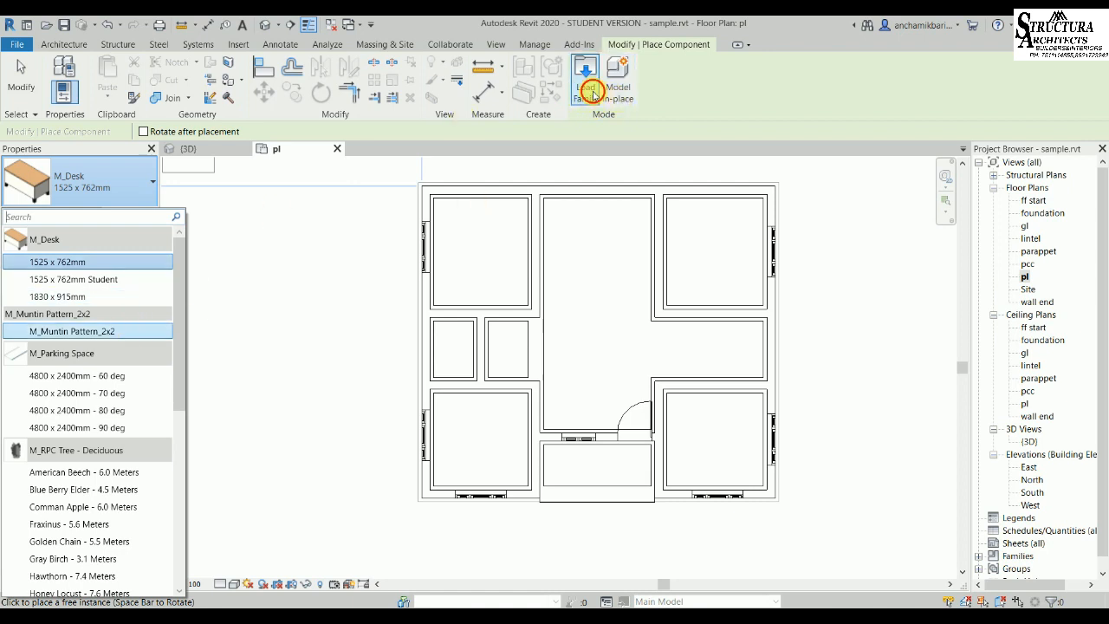
click(589, 87)
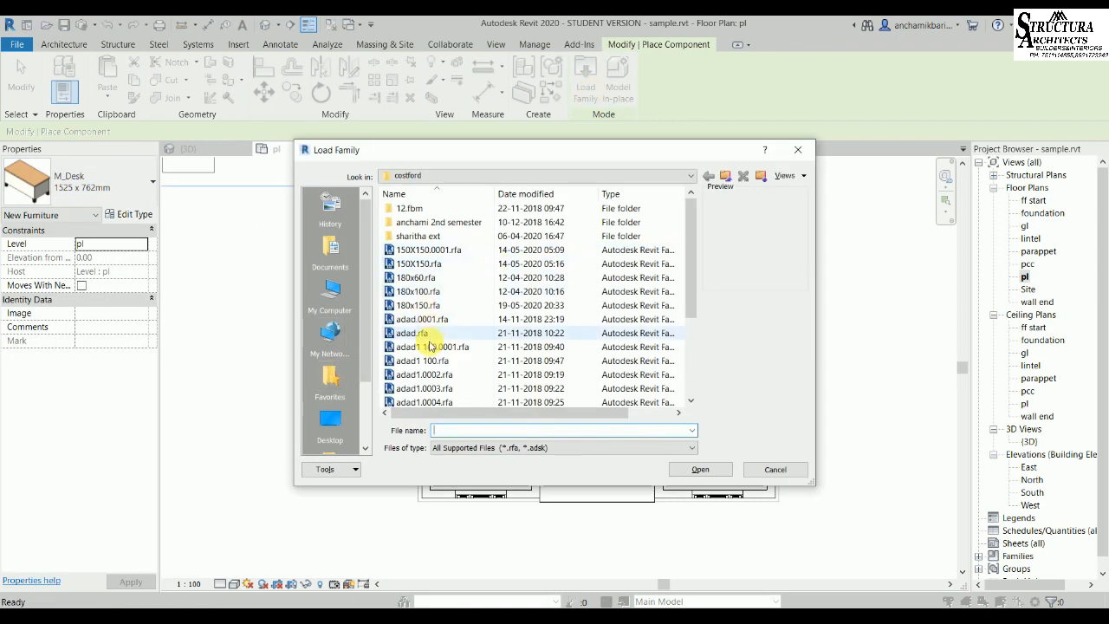
click(811, 156)
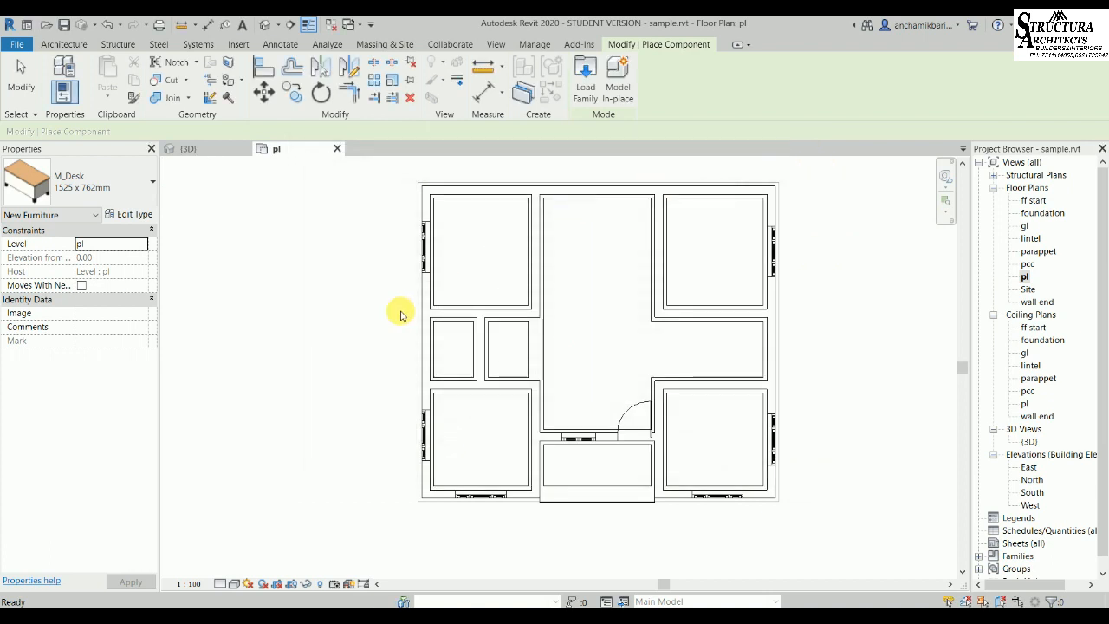
click(599, 474)
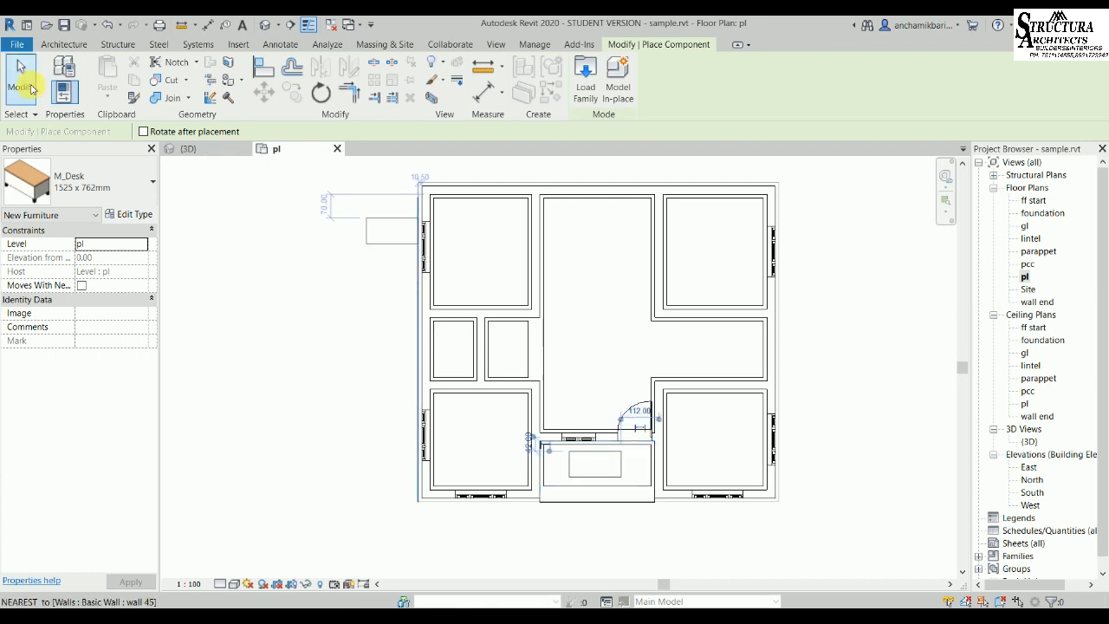
click(21, 77)
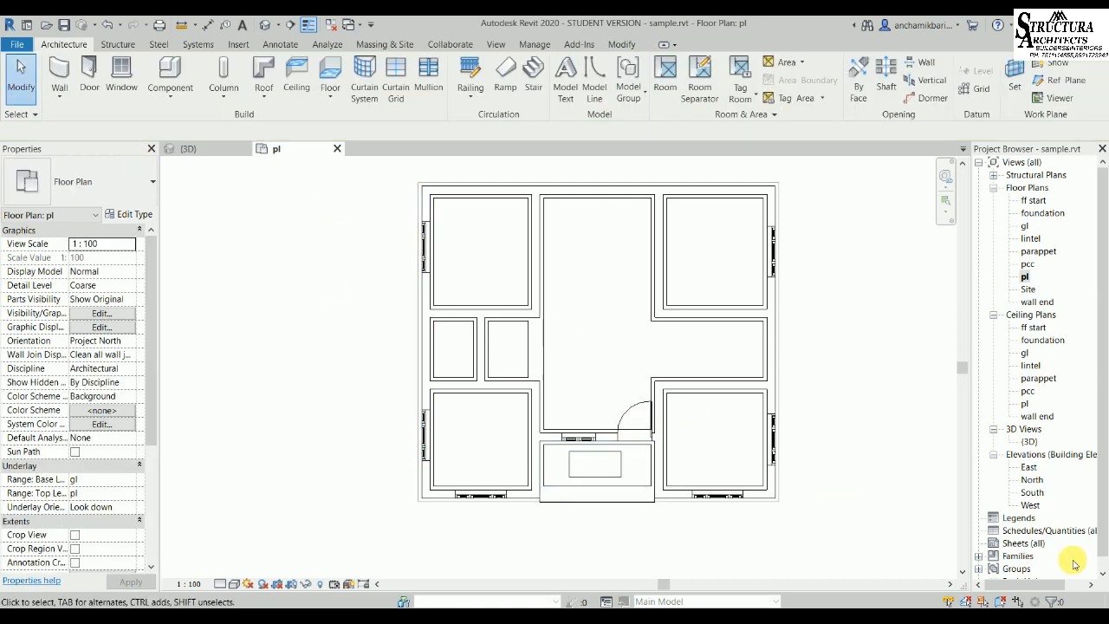
Delete the desk from the front porch in the 3D view.
double_click(1029, 440)
scroll(580, 417, up, 6)
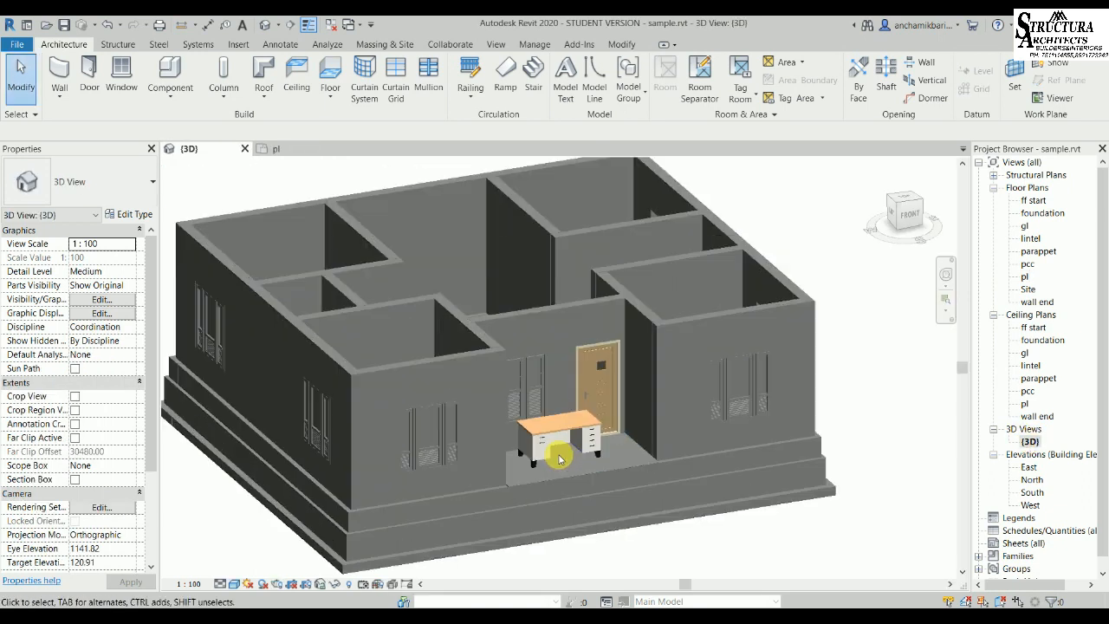
shift+middle_drag(564, 520, 347, 217)
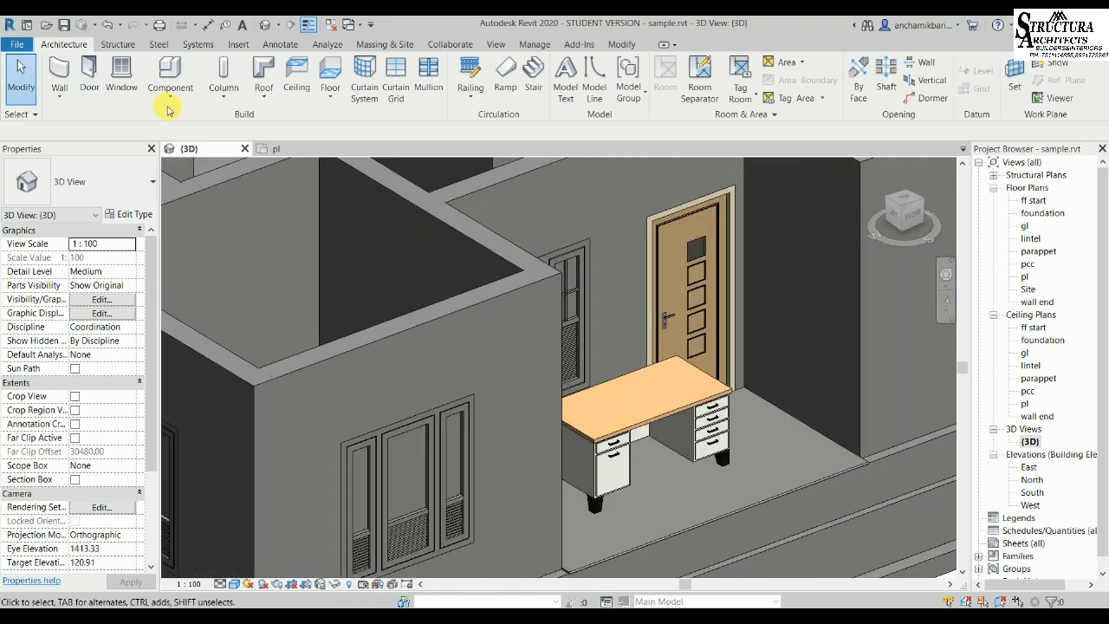
click(684, 415)
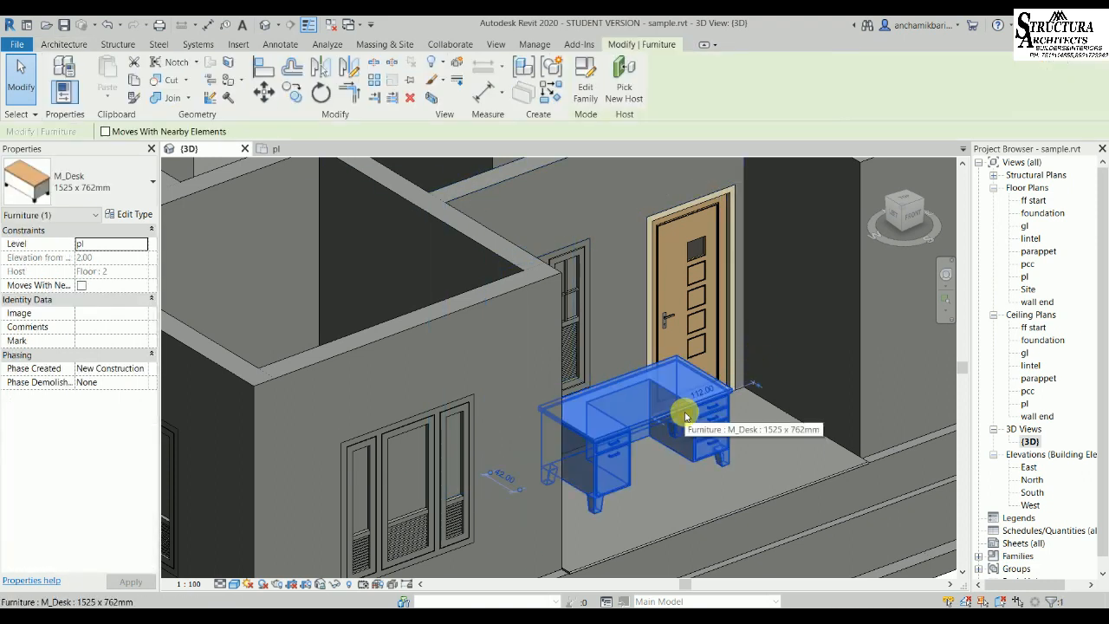
key(Delete)
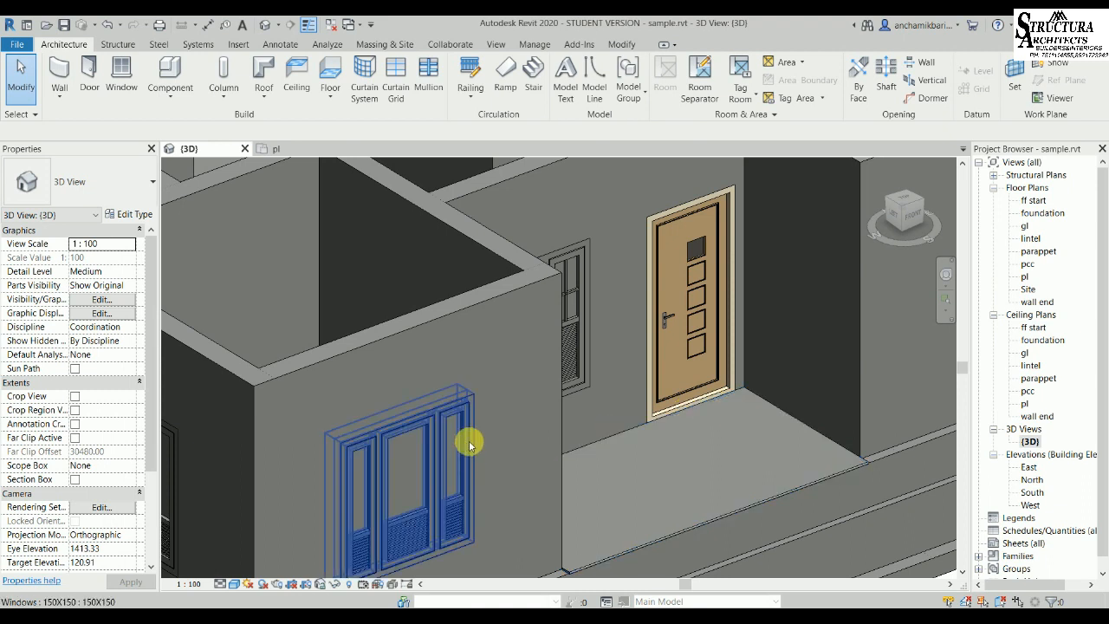
scroll(564, 421, down, 6)
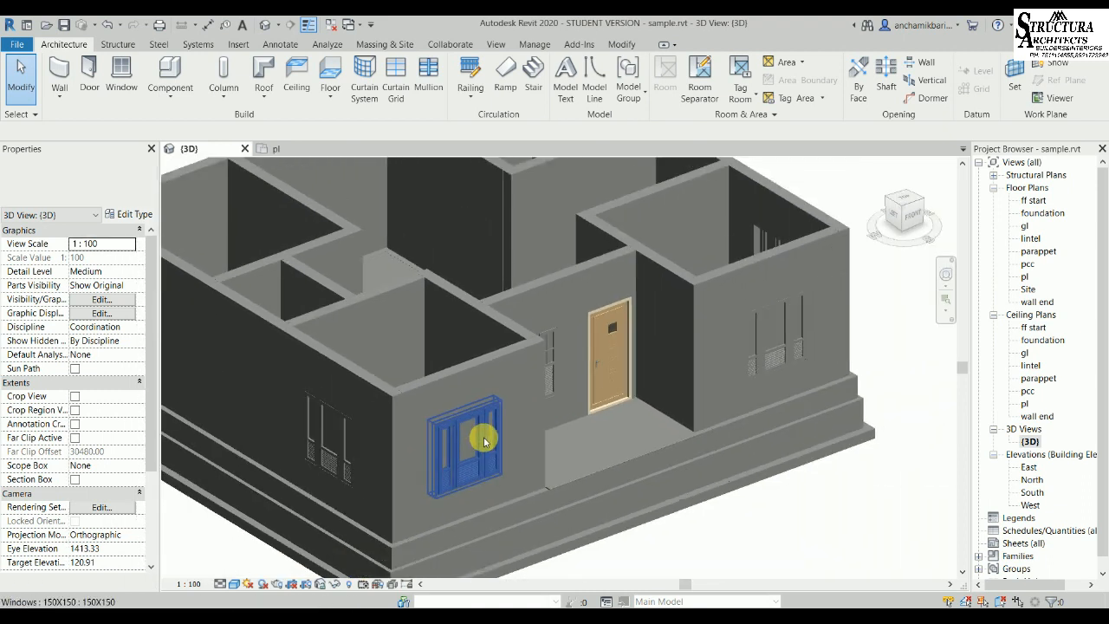
middle_drag(494, 447, 519, 441)
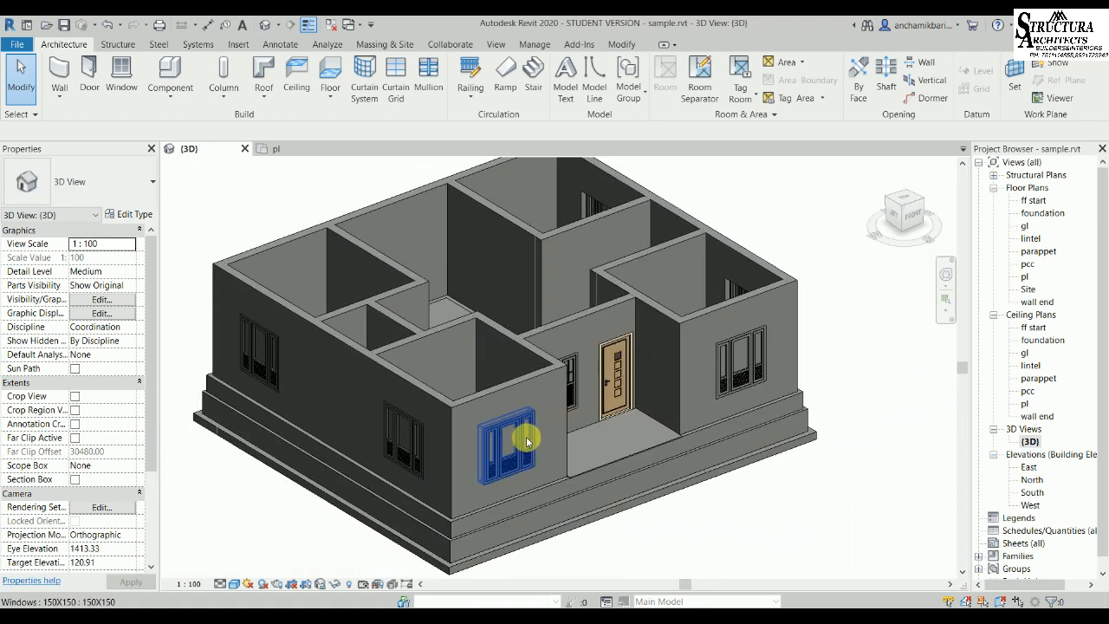